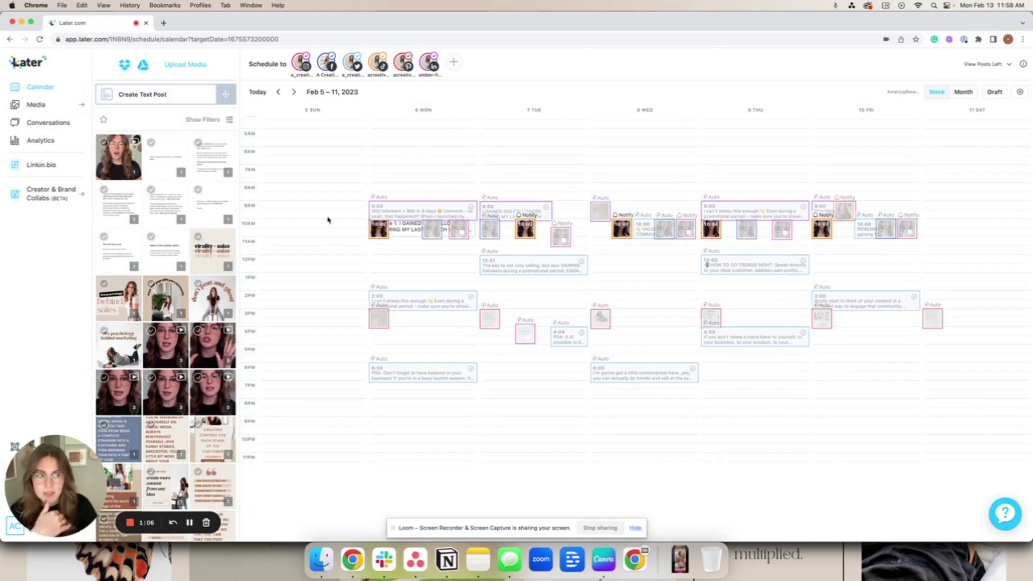
Step the calendar forward to the week of Feb 12 – 18, 2023.
click(295, 93)
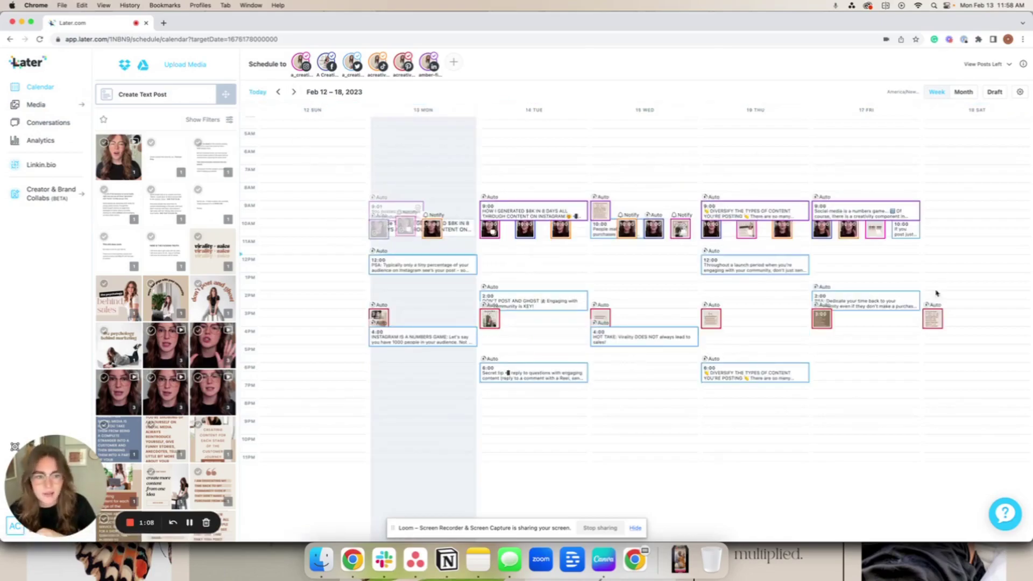
click(278, 92)
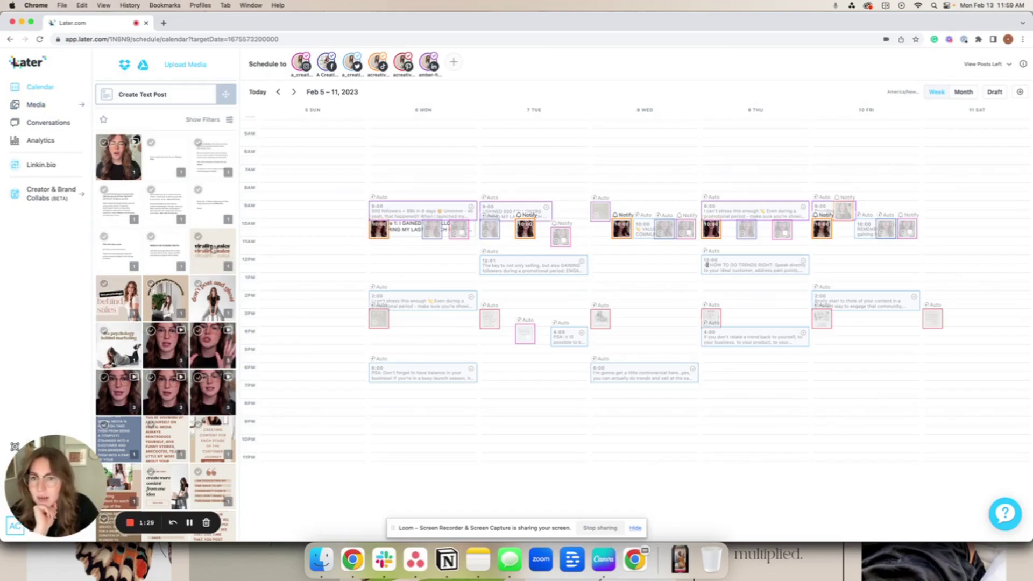
click(294, 92)
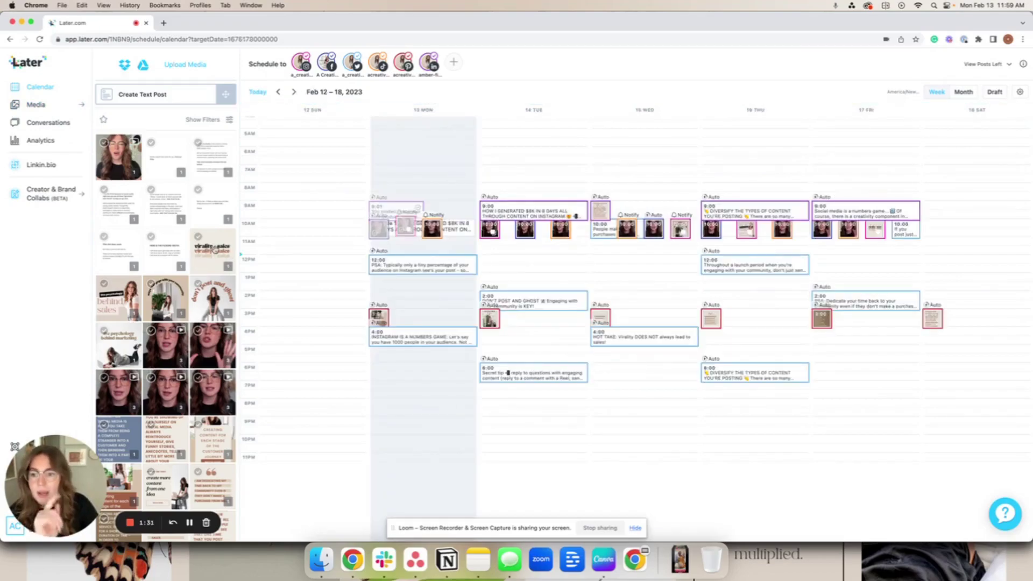
Preview the virality - sales image, then hide the fourth profile's posts from the calendar.
click(214, 251)
click(649, 105)
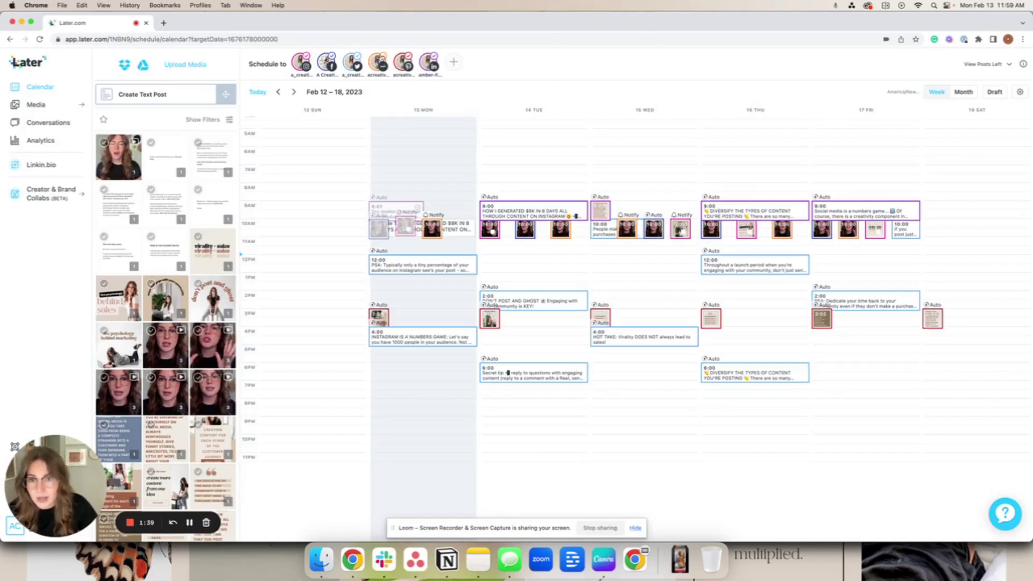
click(380, 57)
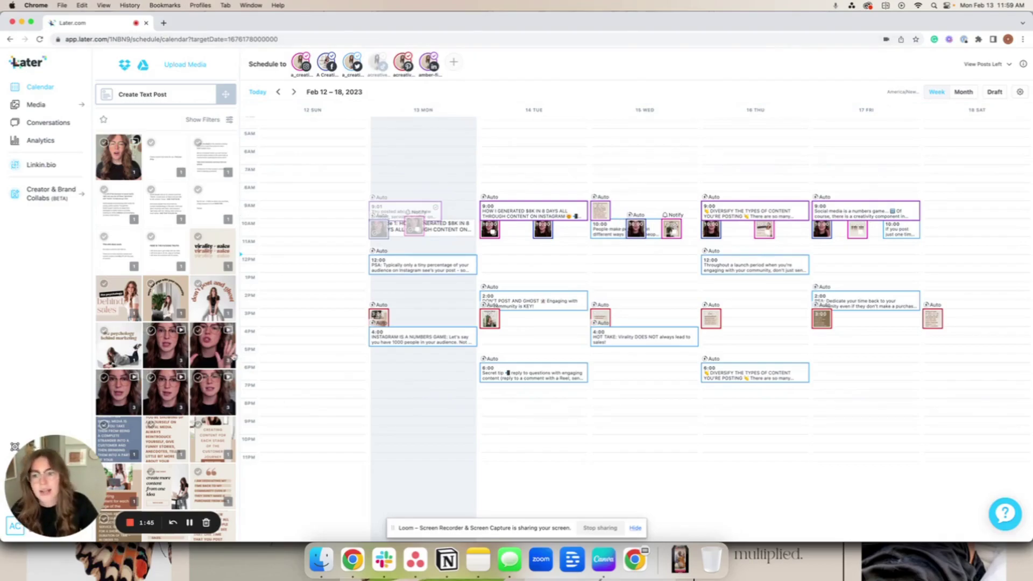
Drop virality - sales on Friday 2023/02/17 at 7:00 pm, captioned 'Generic caption', and customize all 5 profiles.
drag(213, 252, 854, 385)
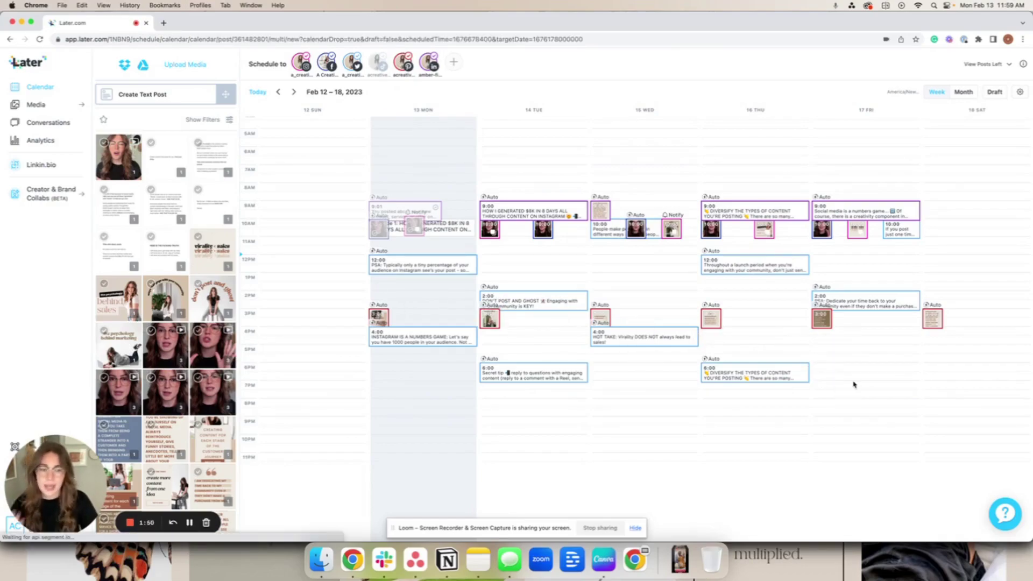
text(Generic caption)
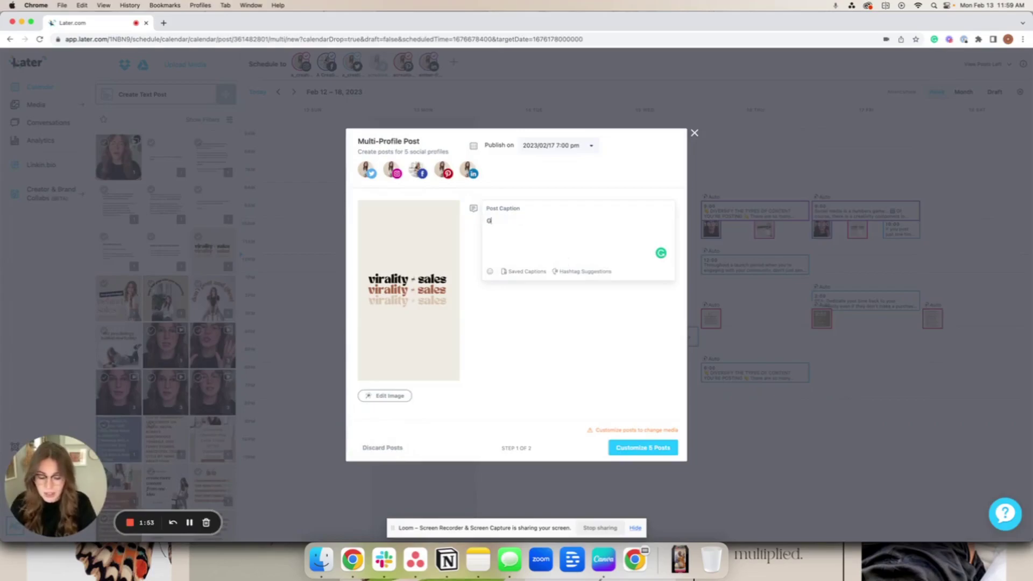
click(526, 272)
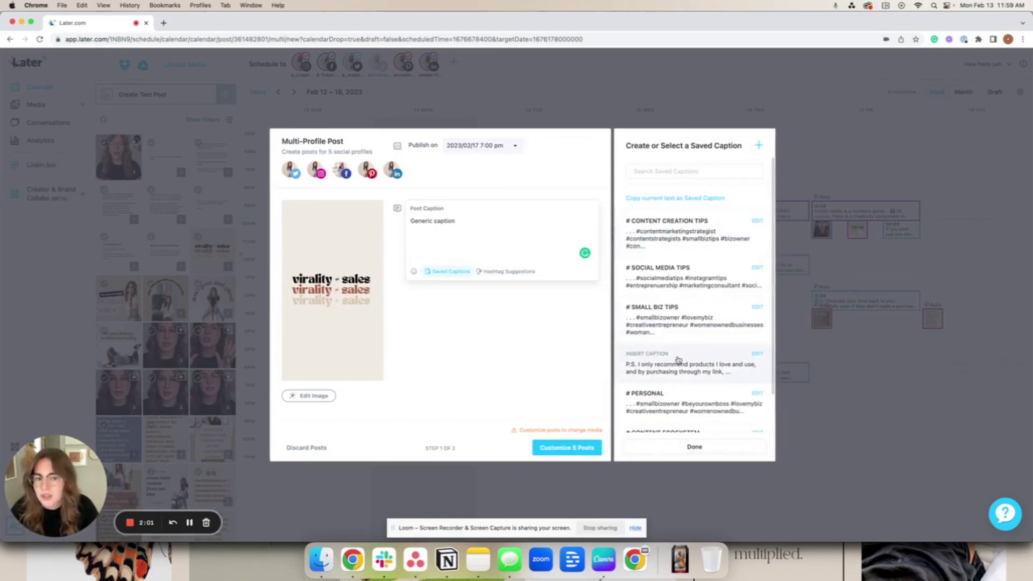
scroll(678, 360, down, 2)
click(530, 272)
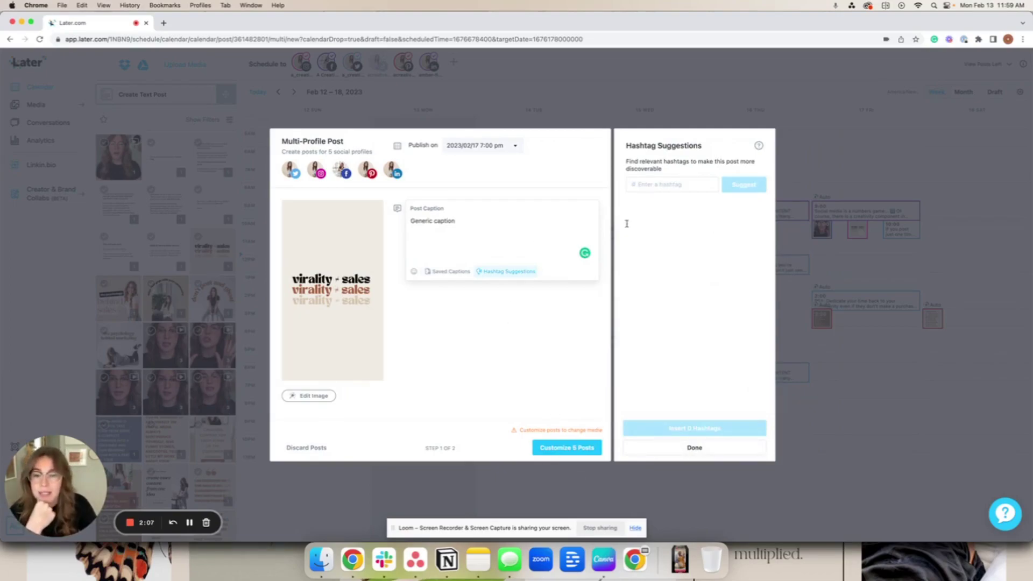
click(567, 448)
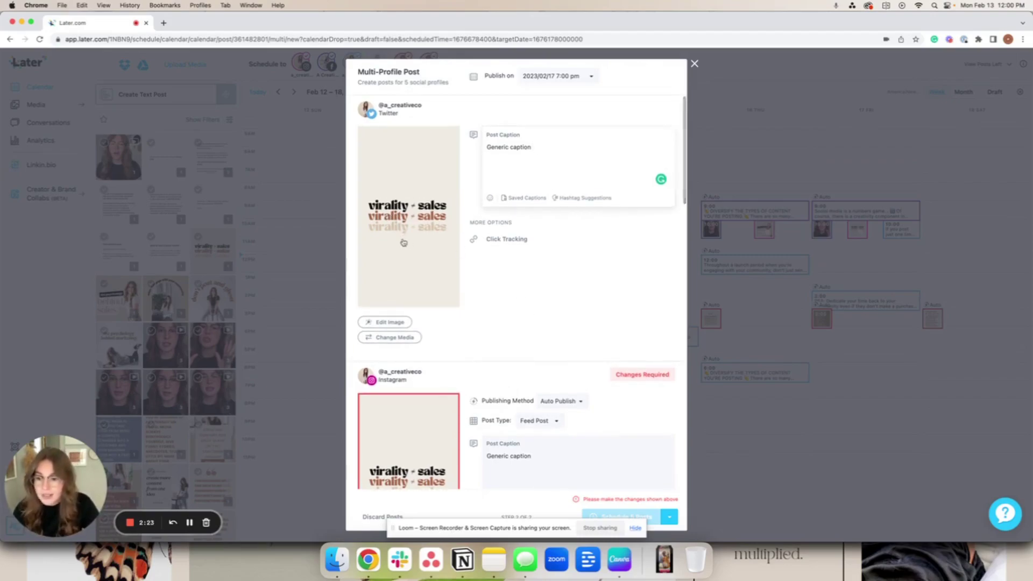
Crop the Twitter image to the Twitter Post size.
click(400, 326)
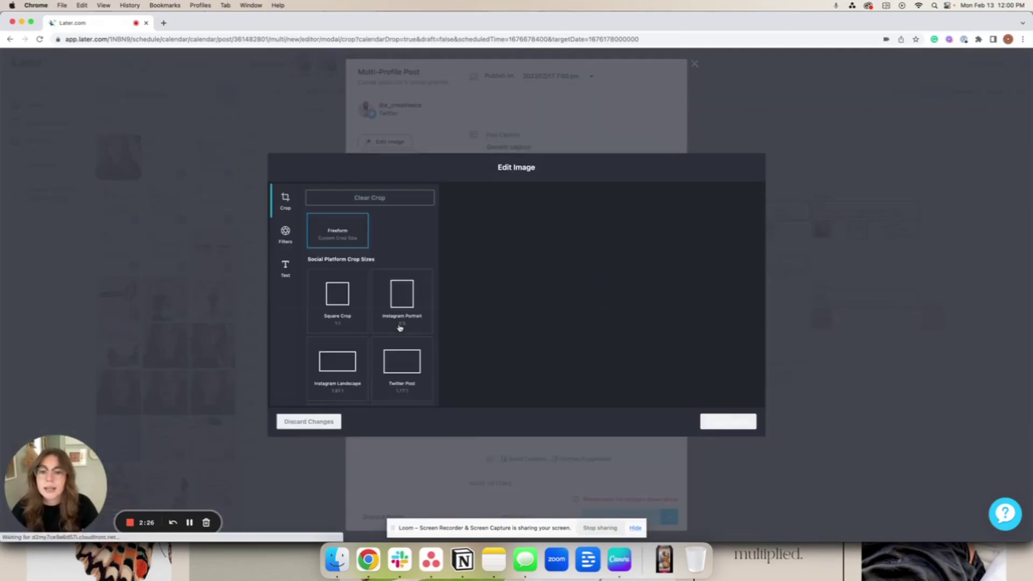
scroll(409, 325, down, 5)
scroll(403, 225, up, 2)
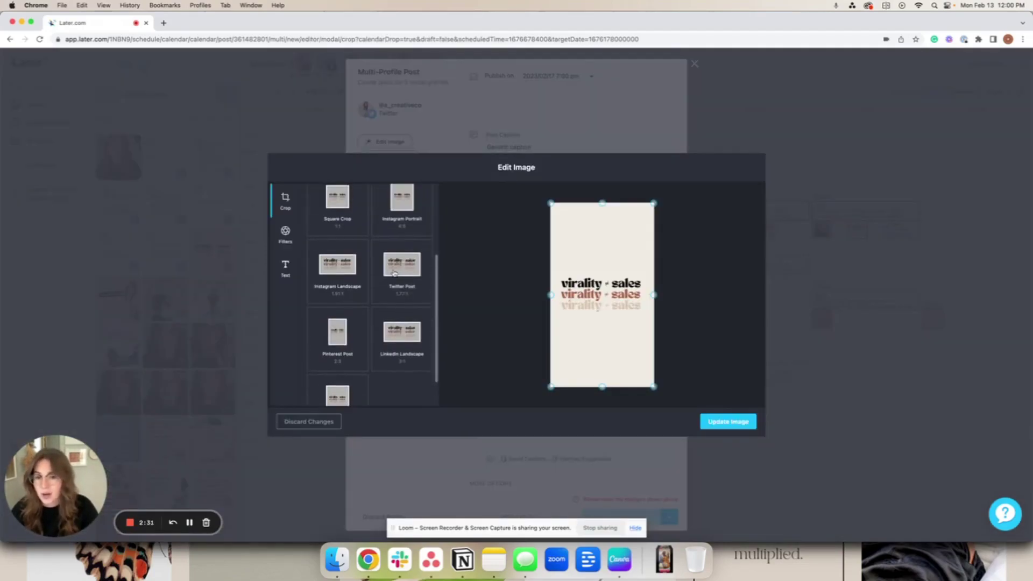
click(400, 271)
click(750, 424)
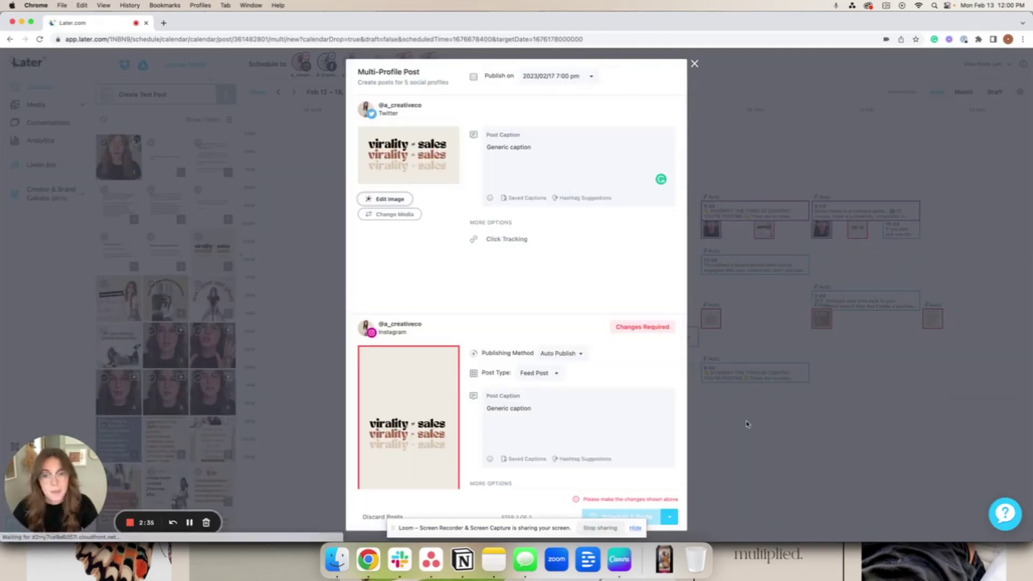
Append #hashtag to the Twitter caption and keep Instagram on Auto Publish.
click(562, 154)
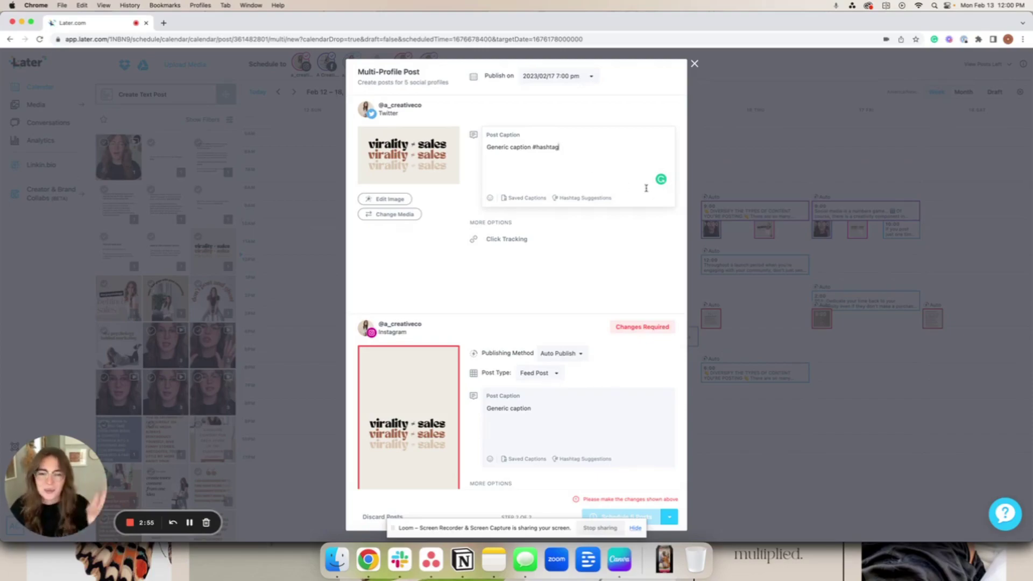
scroll(498, 308, down, 5)
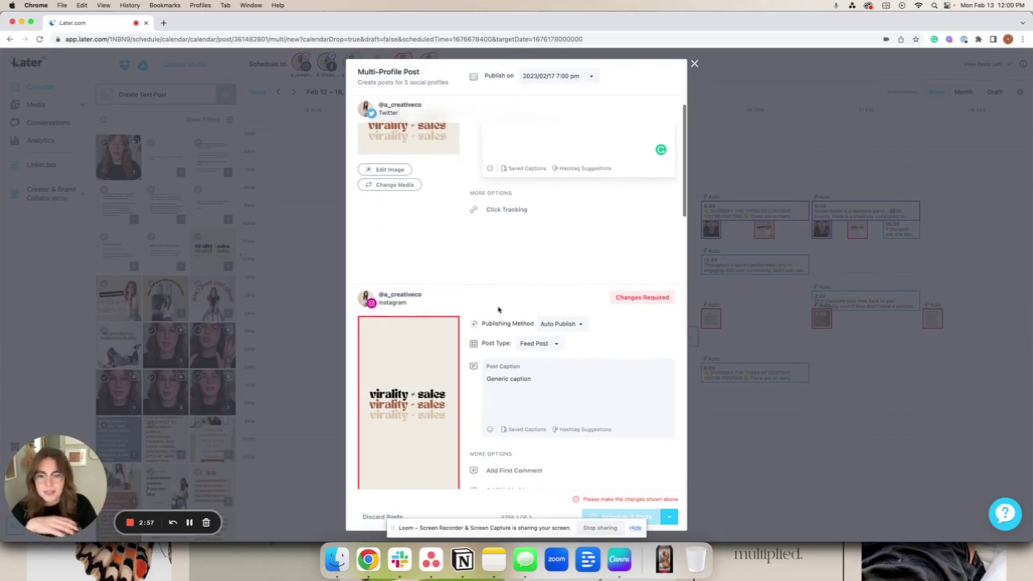
click(560, 221)
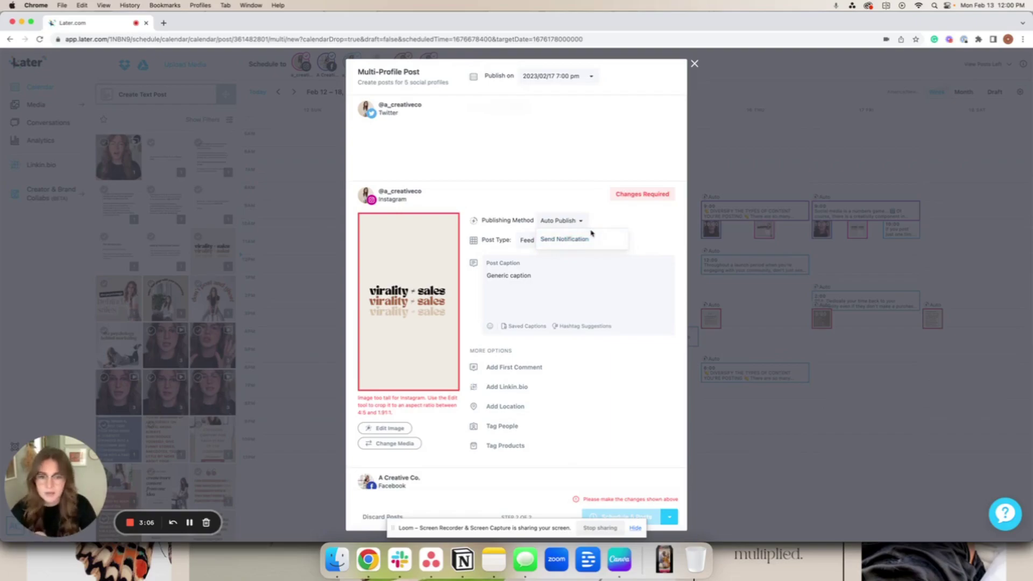
click(512, 258)
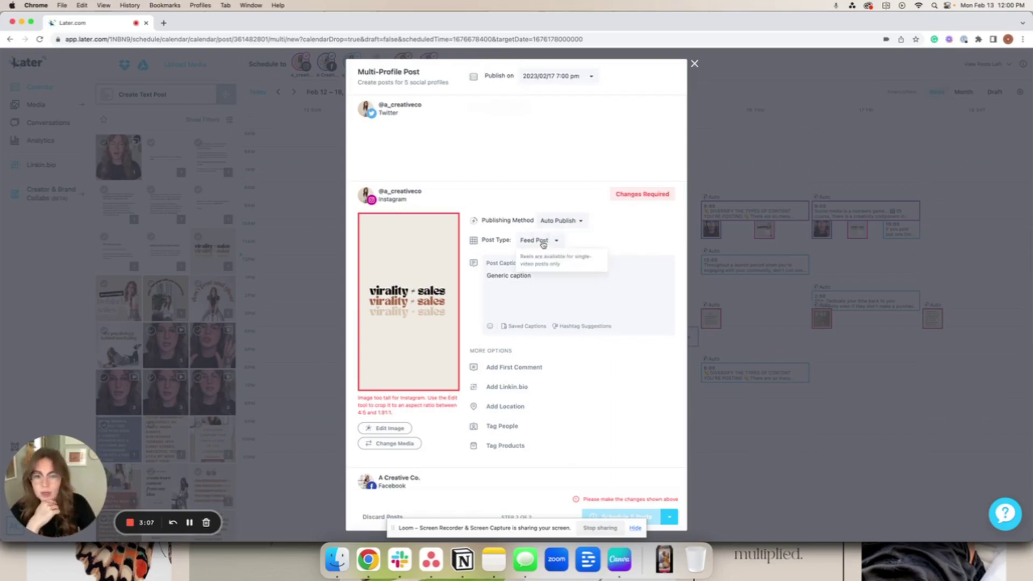
Crop the Instagram image to the Instagram Portrait size.
click(402, 428)
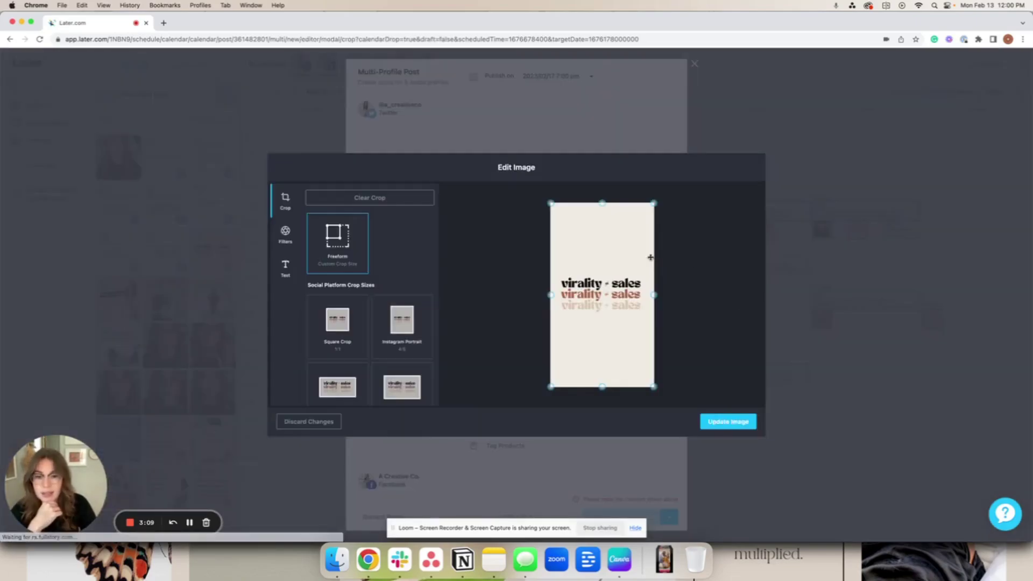
click(382, 325)
click(728, 422)
click(552, 293)
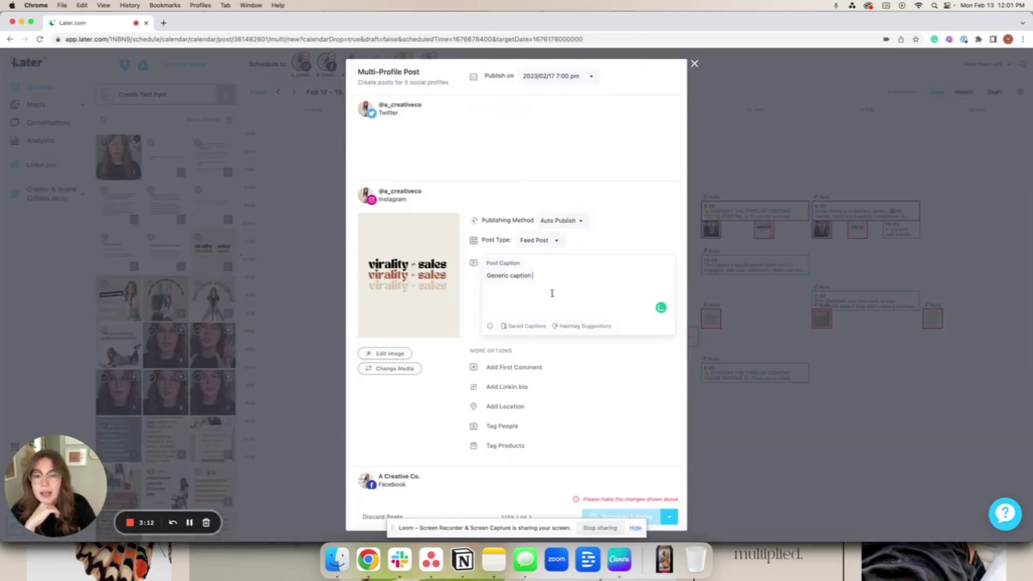
Fill the Instagram caption with the SMALL BIZ TIPS saved caption and hashtags, then scroll to Facebook and Pinterest.
click(532, 326)
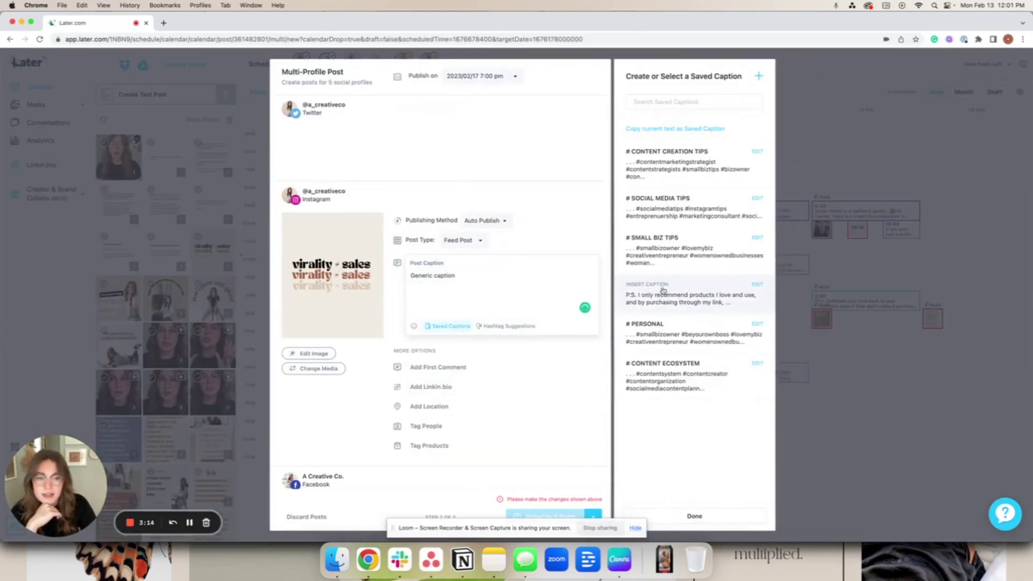
click(661, 253)
click(492, 377)
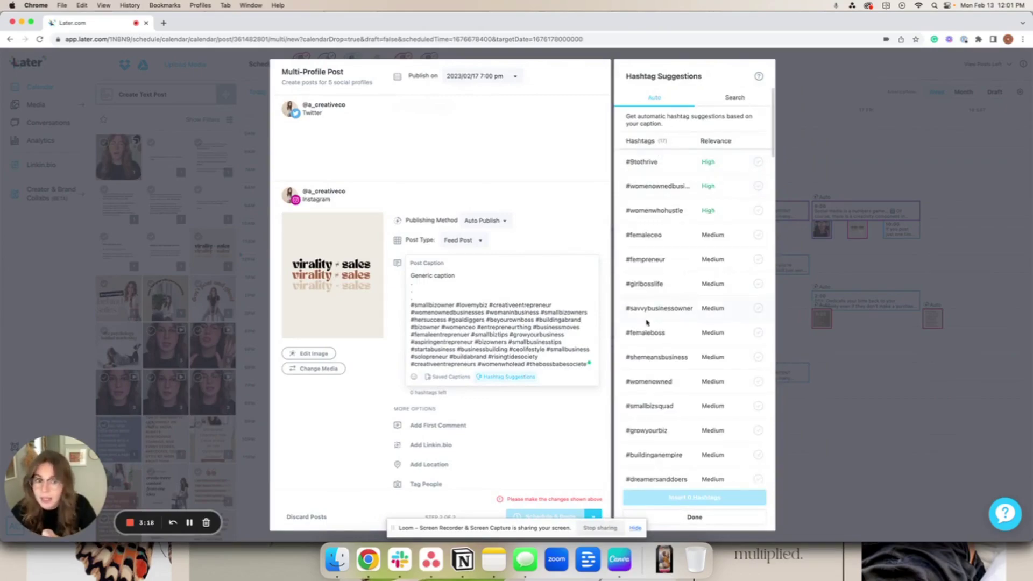
click(729, 102)
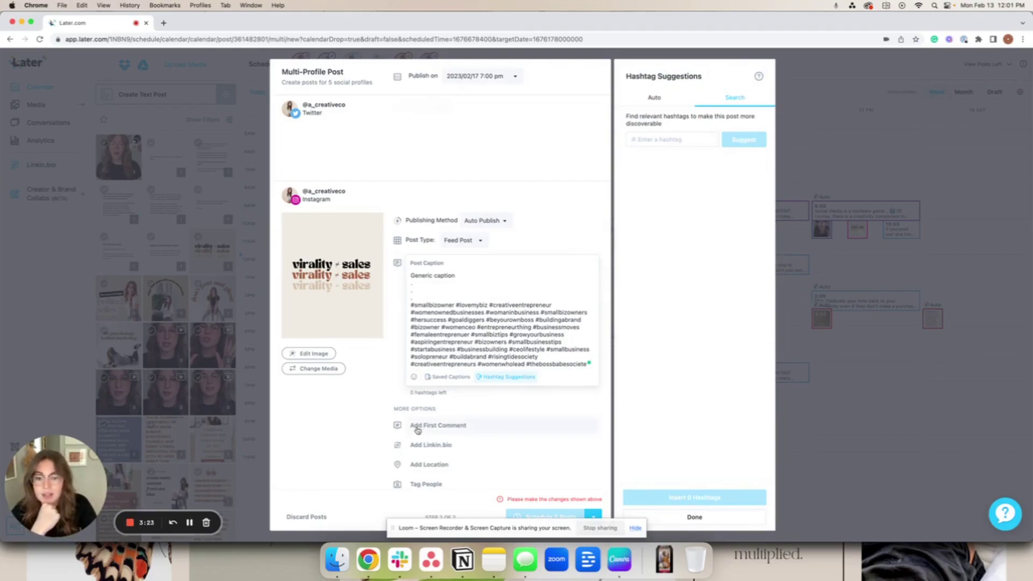
scroll(414, 430, down, 2)
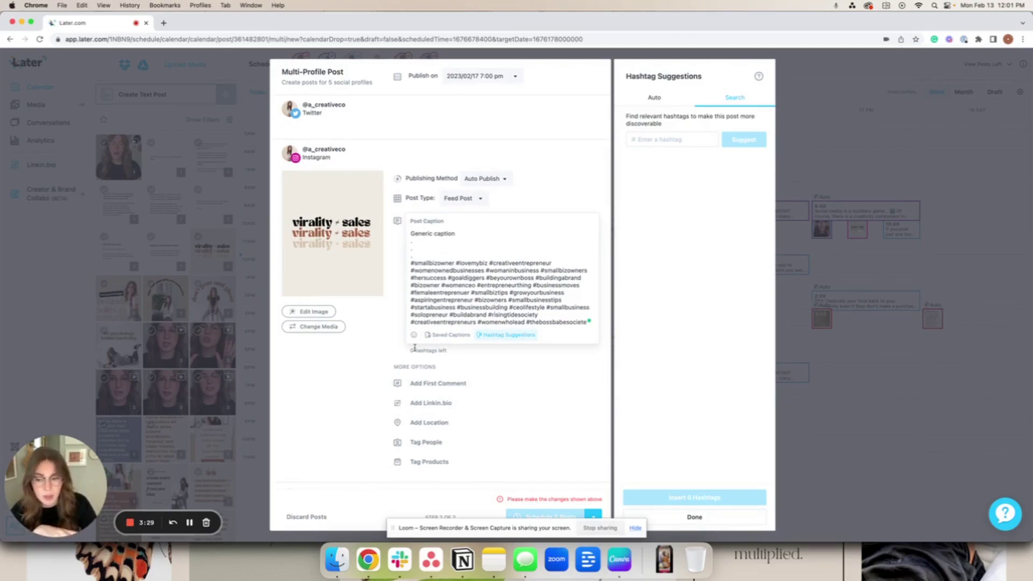
scroll(414, 348, down, 1)
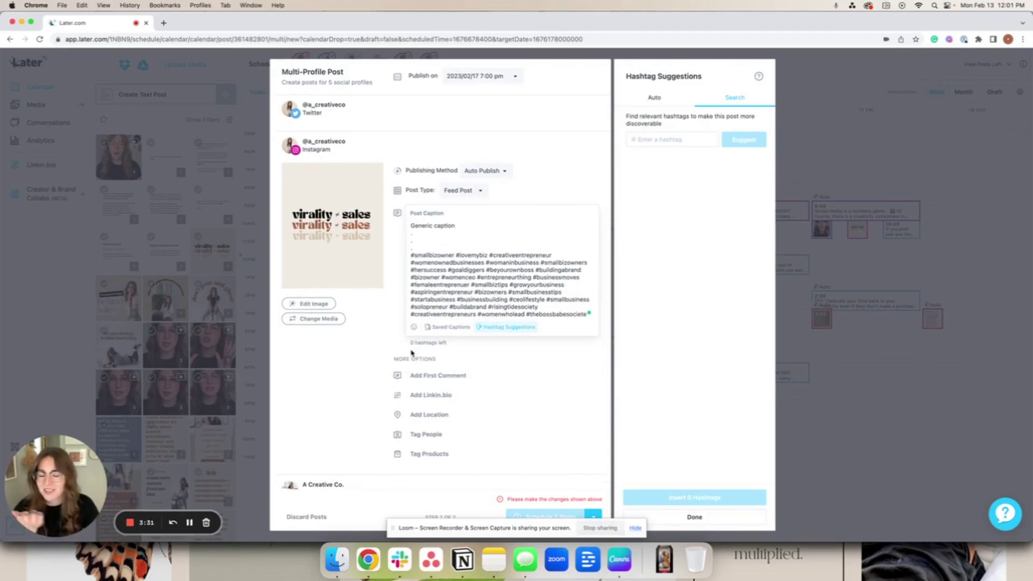
scroll(411, 353, down, 10)
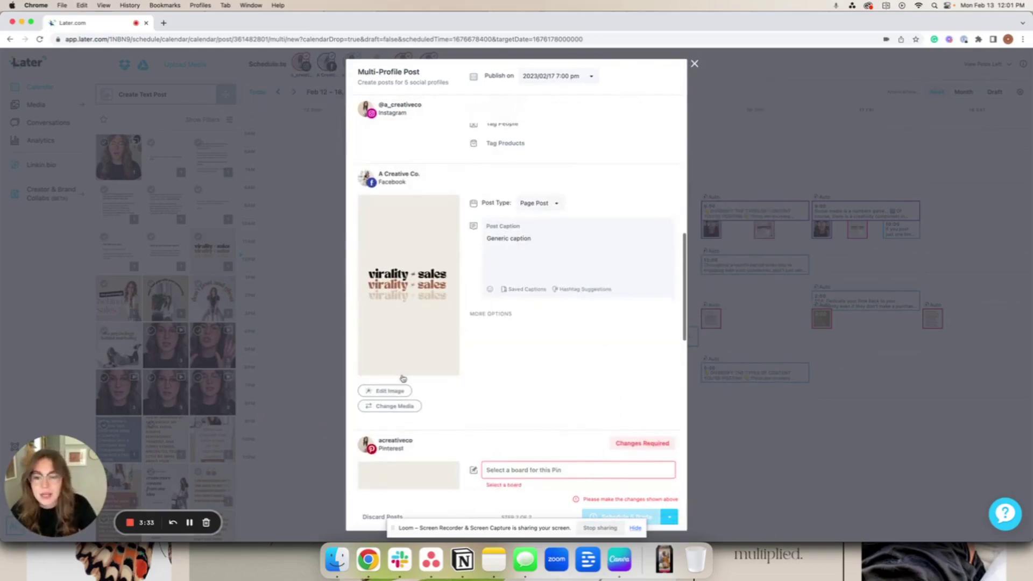
Pin the Pinterest version to the A Creative Co. board.
scroll(406, 379, down, 8)
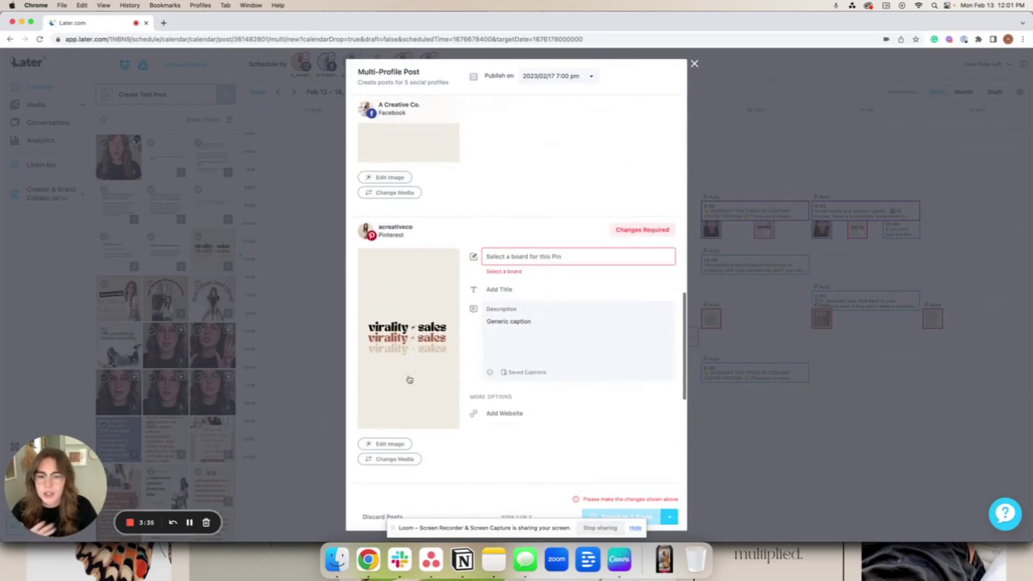
click(512, 258)
click(524, 295)
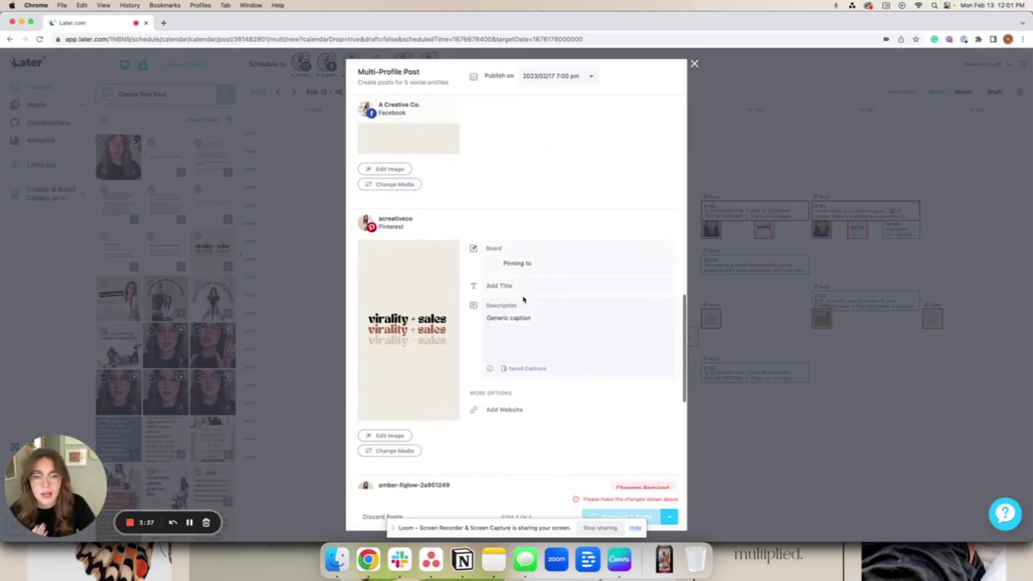
Scroll to the LinkedIn version and show the schedule or save-draft options.
scroll(443, 362, down, 4)
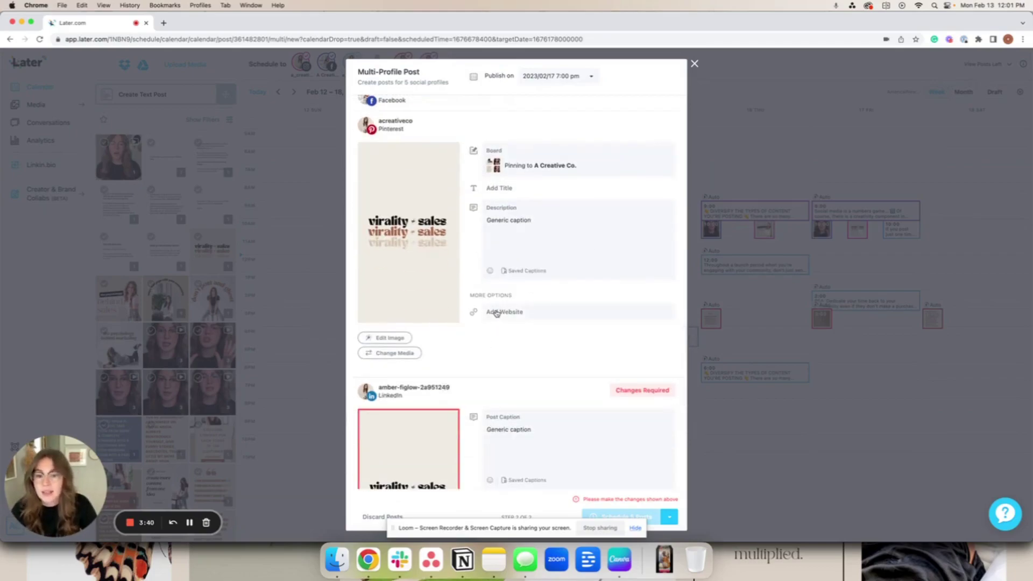
scroll(496, 313, down, 6)
scroll(528, 364, down, 2)
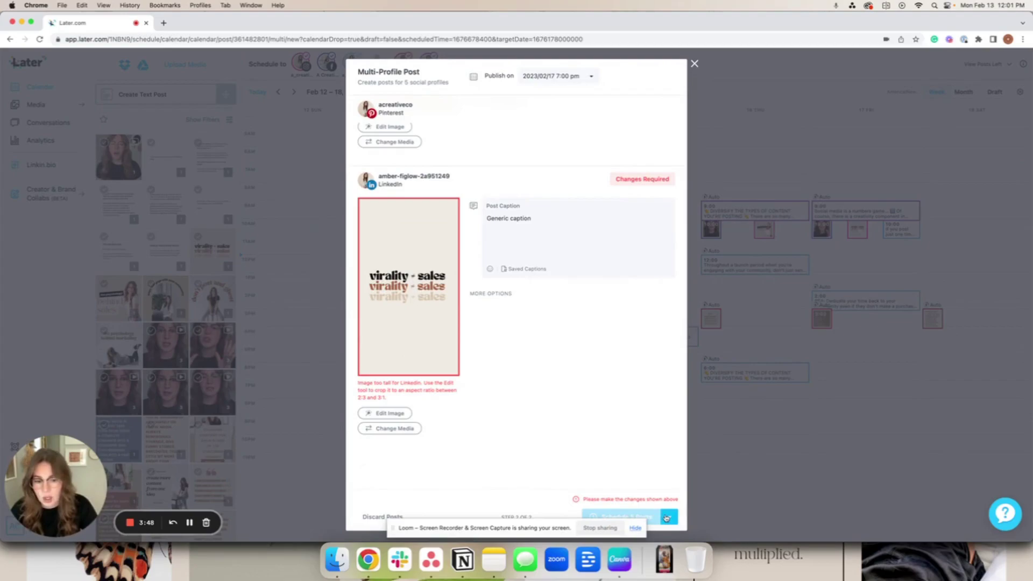
click(667, 518)
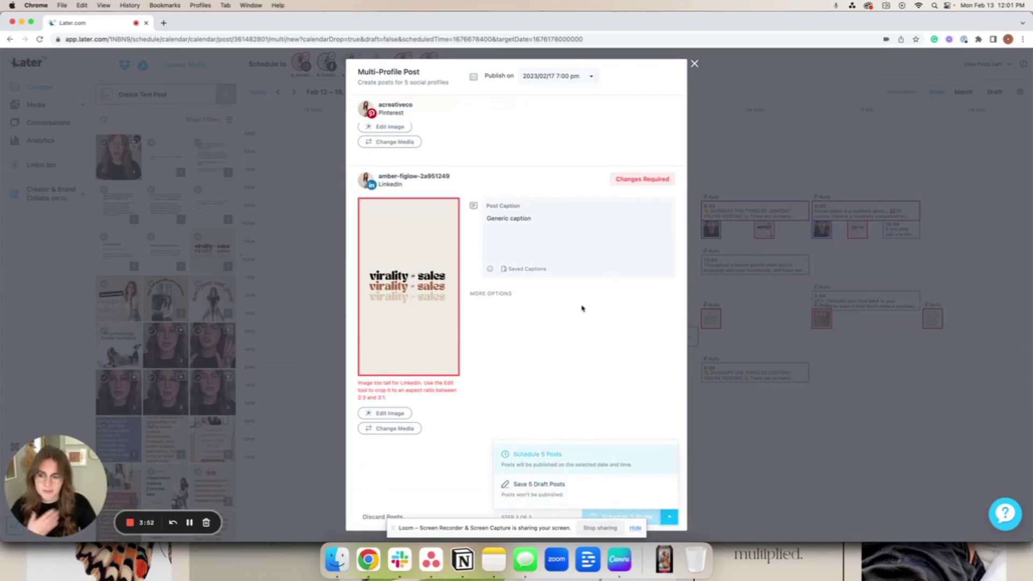
Close the multi-profile post editor and confirm leaving without saving.
click(694, 64)
click(544, 316)
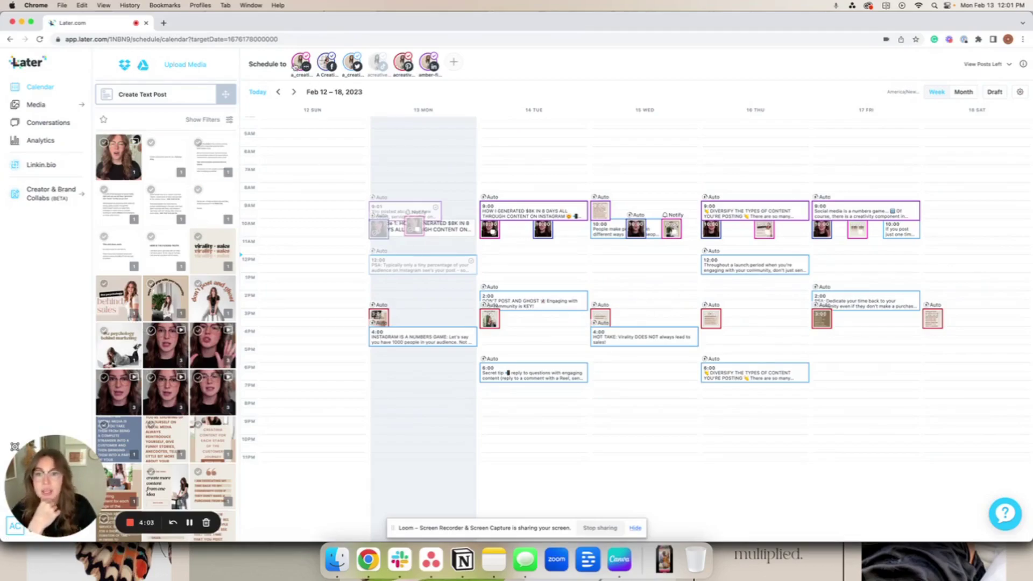
Cycle the calendar through Instagram, Facebook, Twitter, TikTok, Pinterest and LinkedIn, then bring up the Media menu.
click(302, 63)
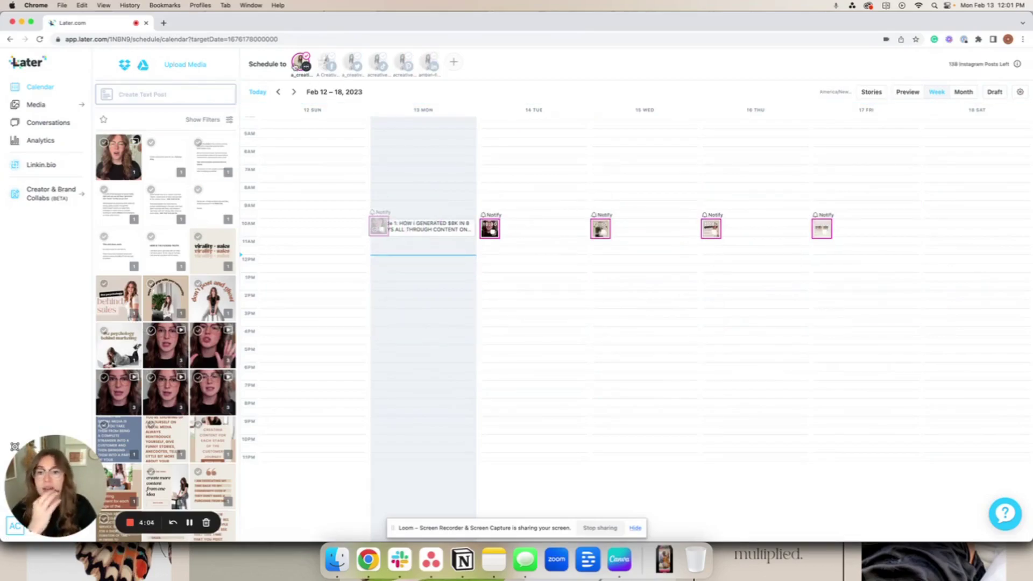
click(324, 63)
click(350, 64)
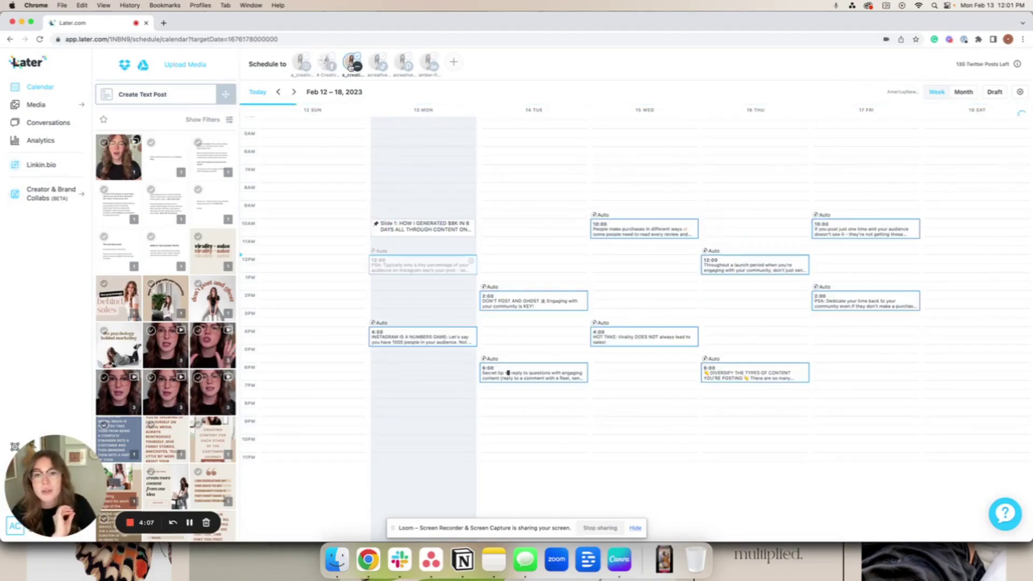
click(380, 63)
click(398, 63)
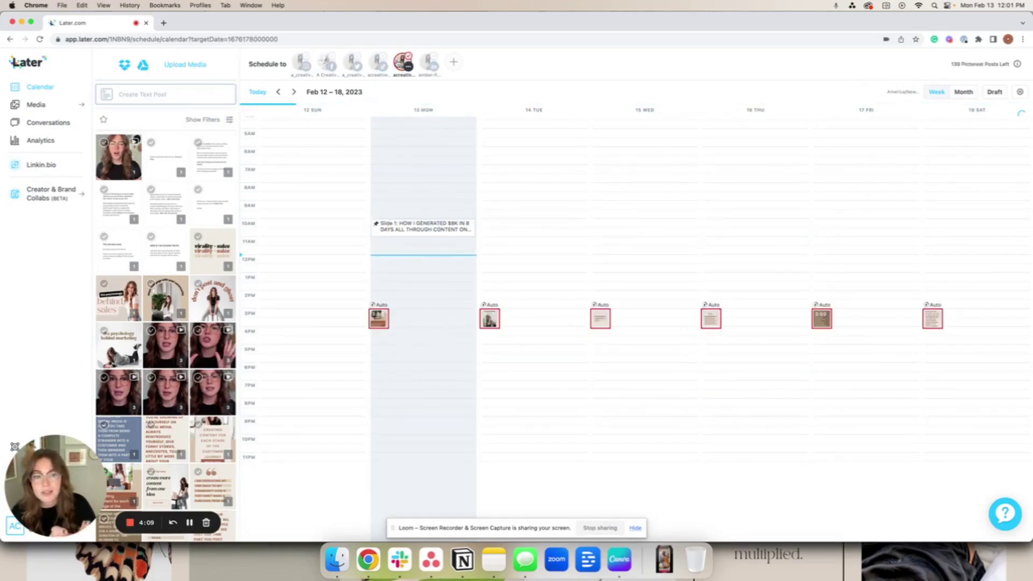
click(429, 63)
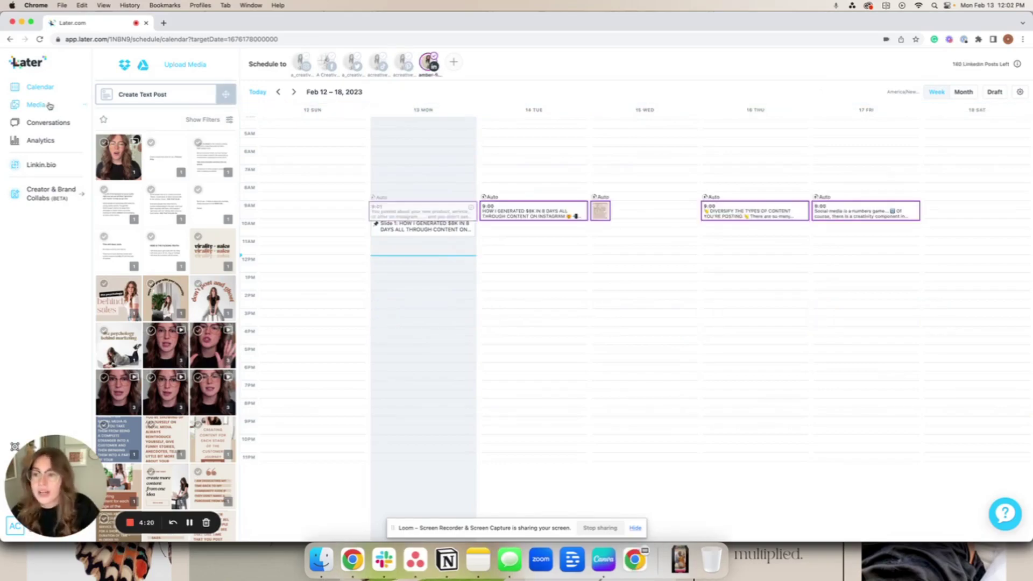
mouse_move(50, 106)
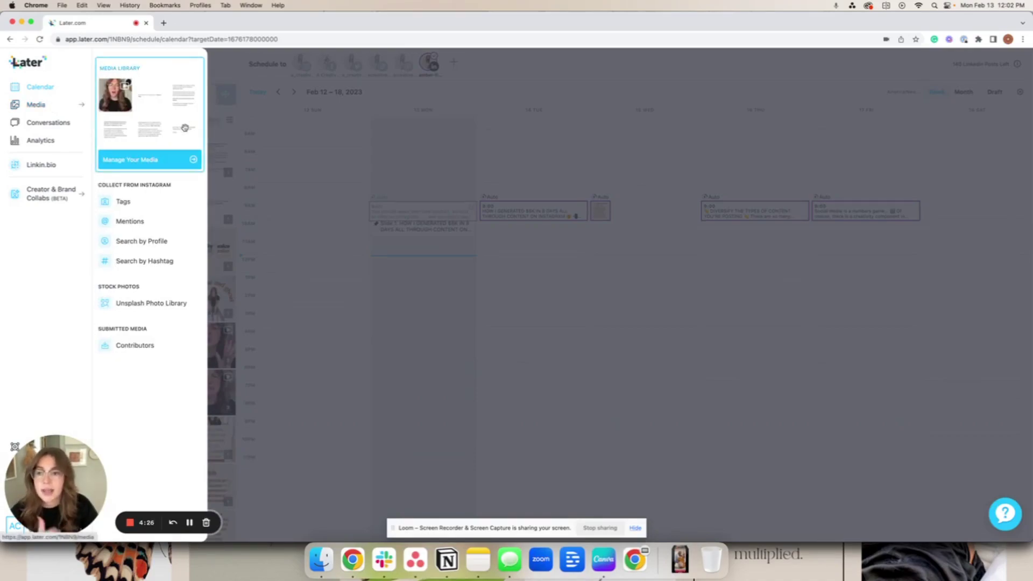
Open the full media library and scroll through its 91 items.
click(141, 159)
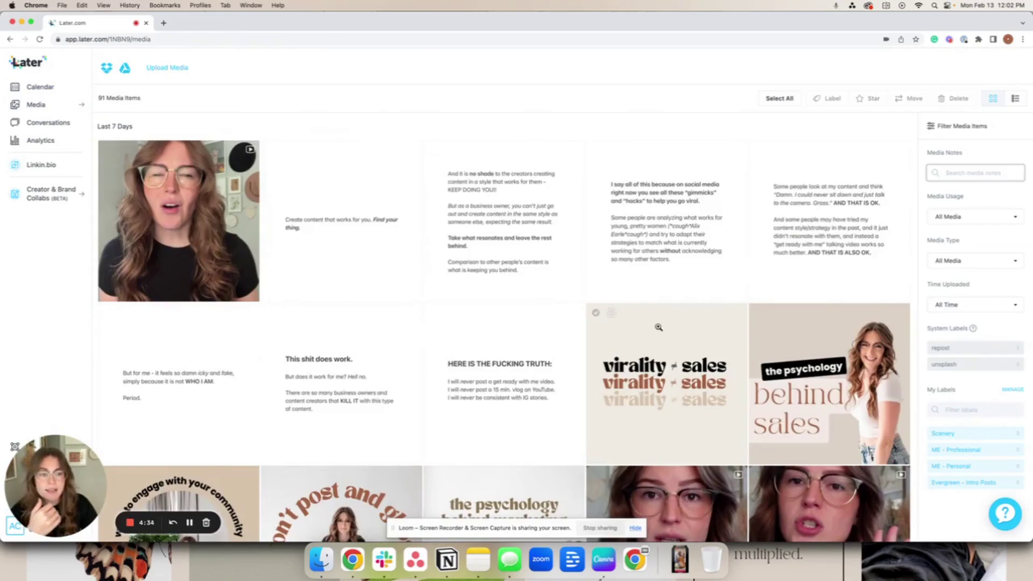
scroll(596, 325, down, 8)
scroll(596, 325, down, 4)
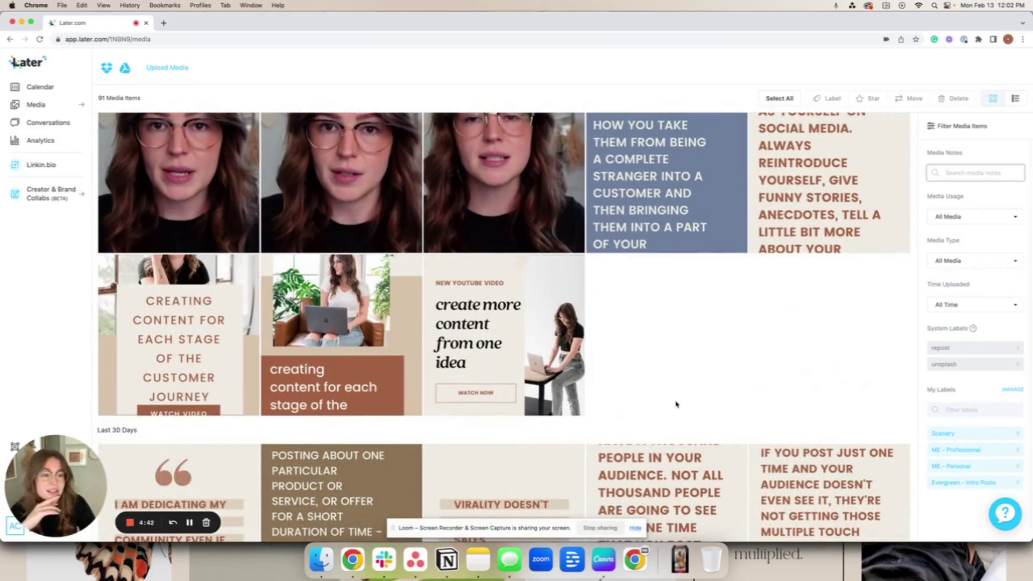
scroll(677, 404, down, 3)
scroll(479, 408, down, 5)
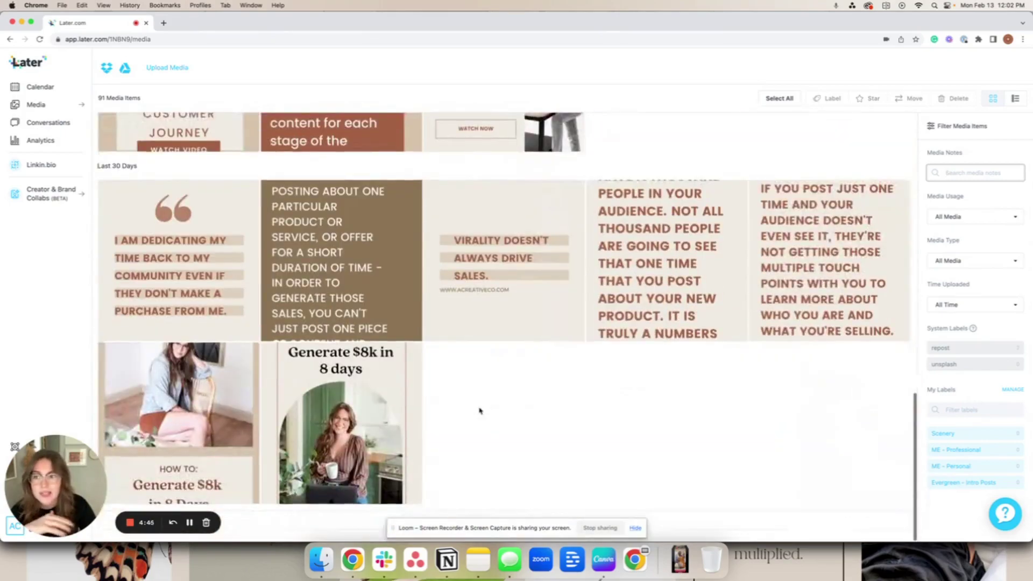
scroll(479, 408, up, 12)
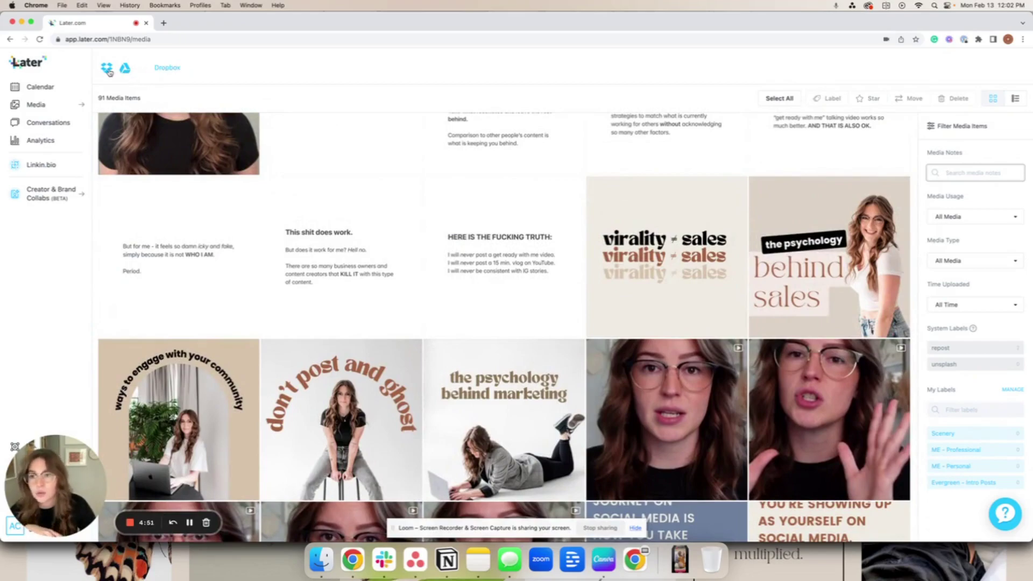
mouse_move(70, 104)
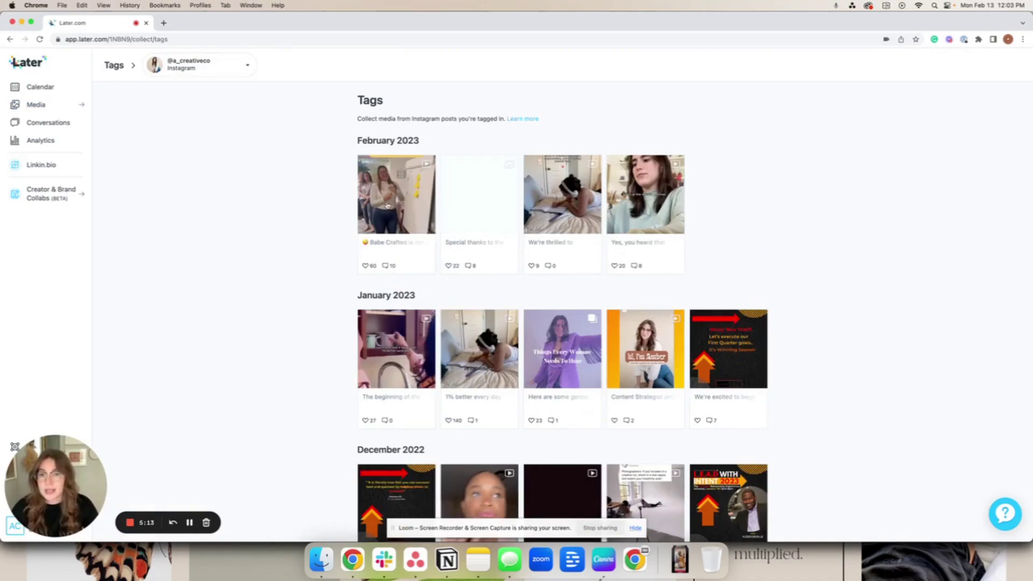
Open the first February 2023 tagged post, read through its caption, and close the preview.
scroll(285, 274, down, 1)
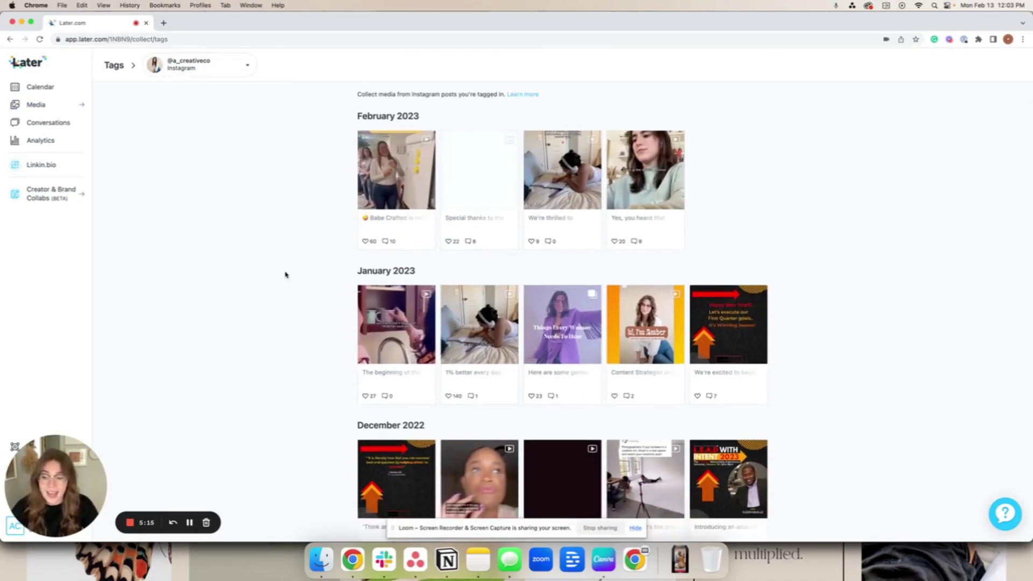
click(418, 223)
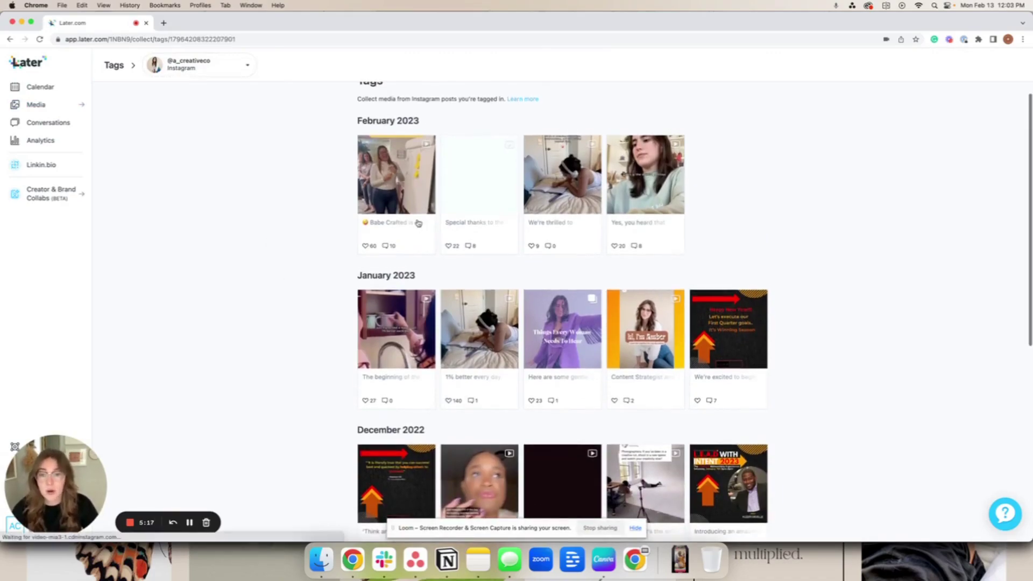
scroll(557, 260, down, 5)
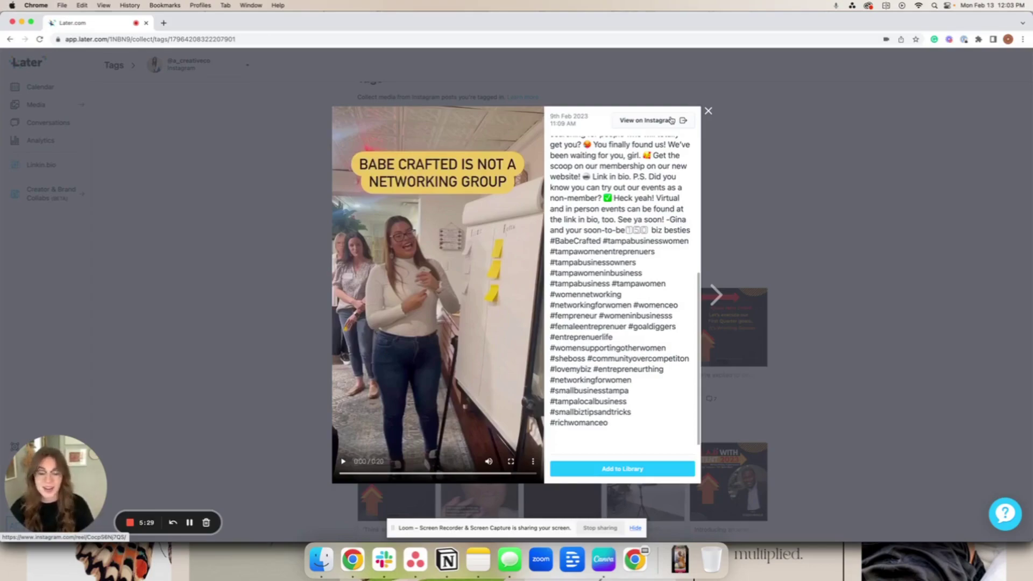
click(934, 335)
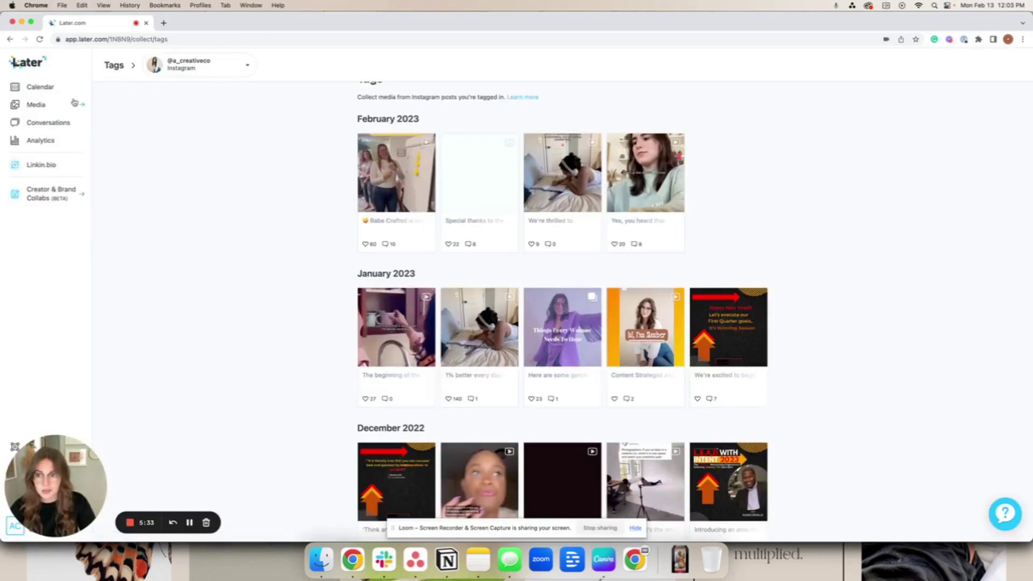
mouse_move(36, 104)
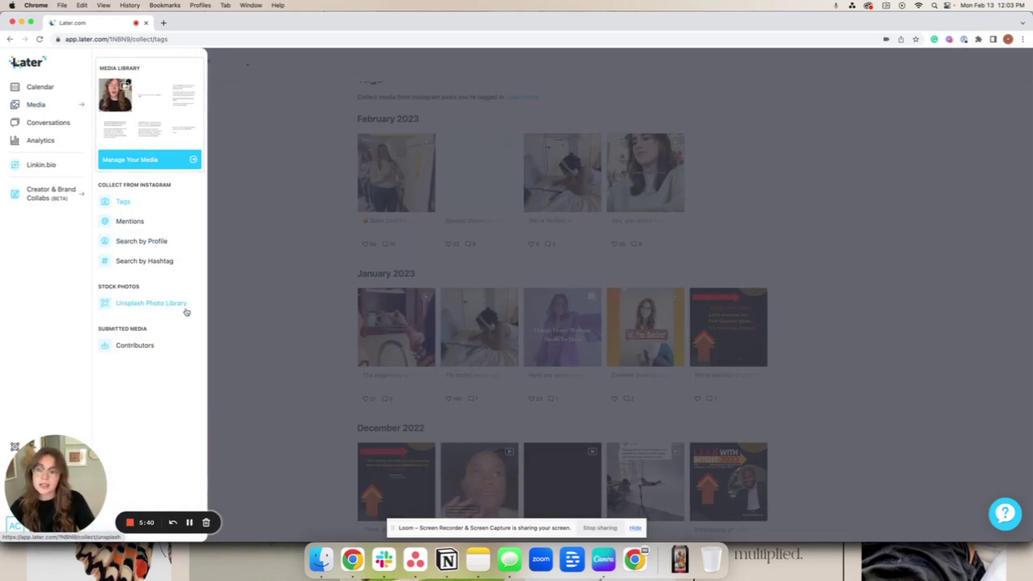
Visit the Contributors page, then open Conversations and list its switchable accounts.
click(133, 347)
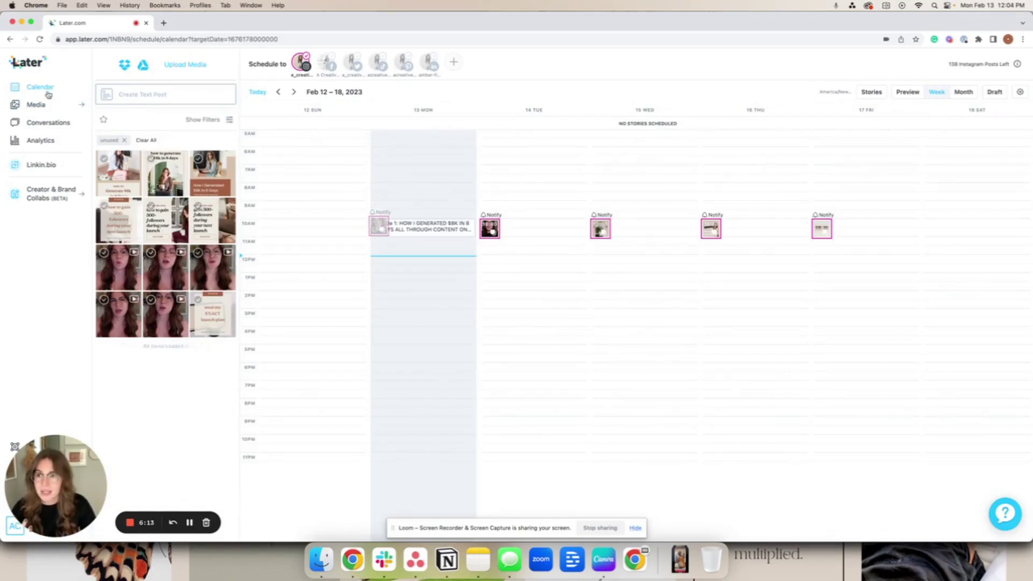
click(45, 123)
click(262, 62)
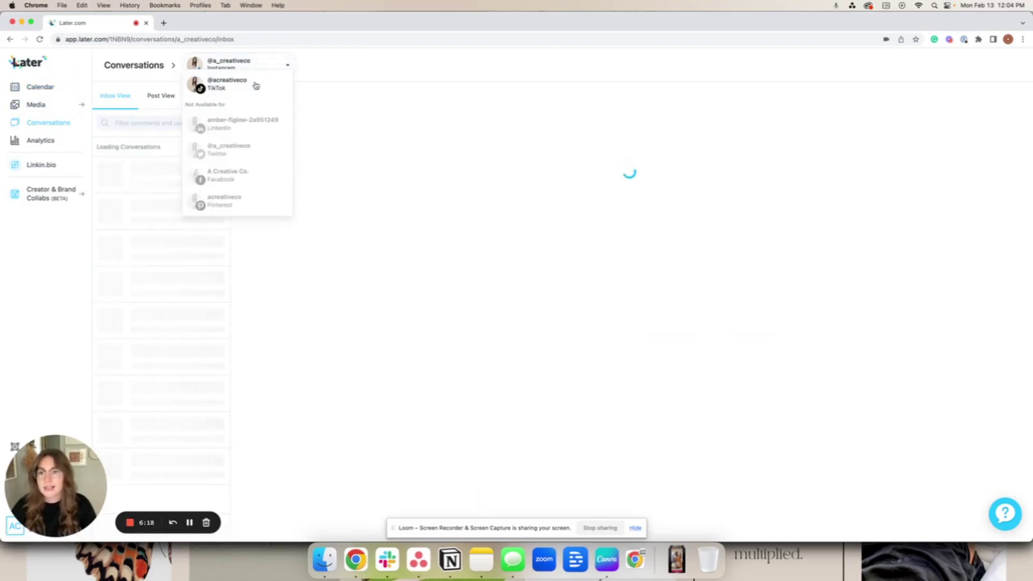
Dismiss the social account list and scroll through the Instagram comment Inbox View.
click(437, 75)
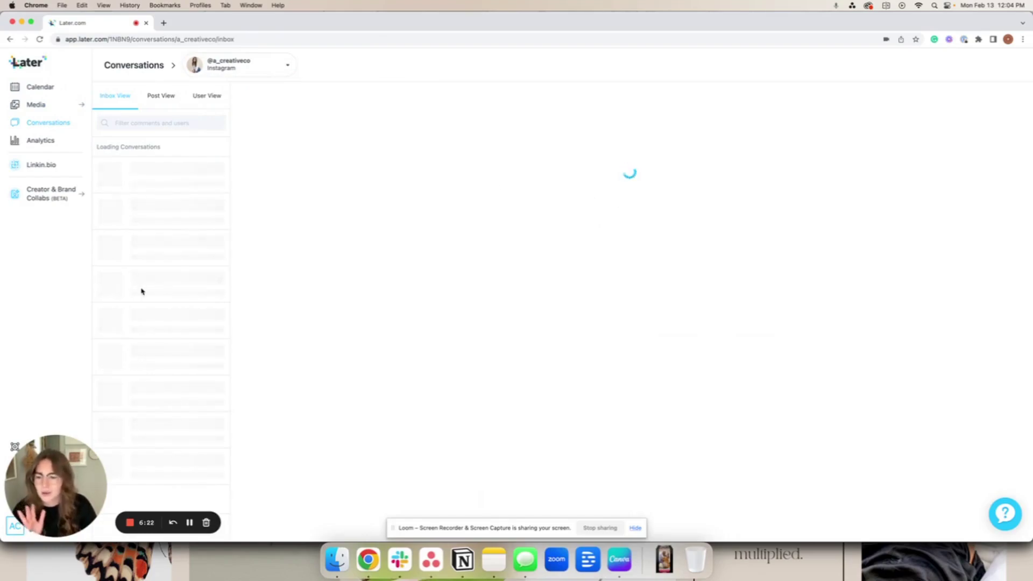
scroll(356, 300, up, 15)
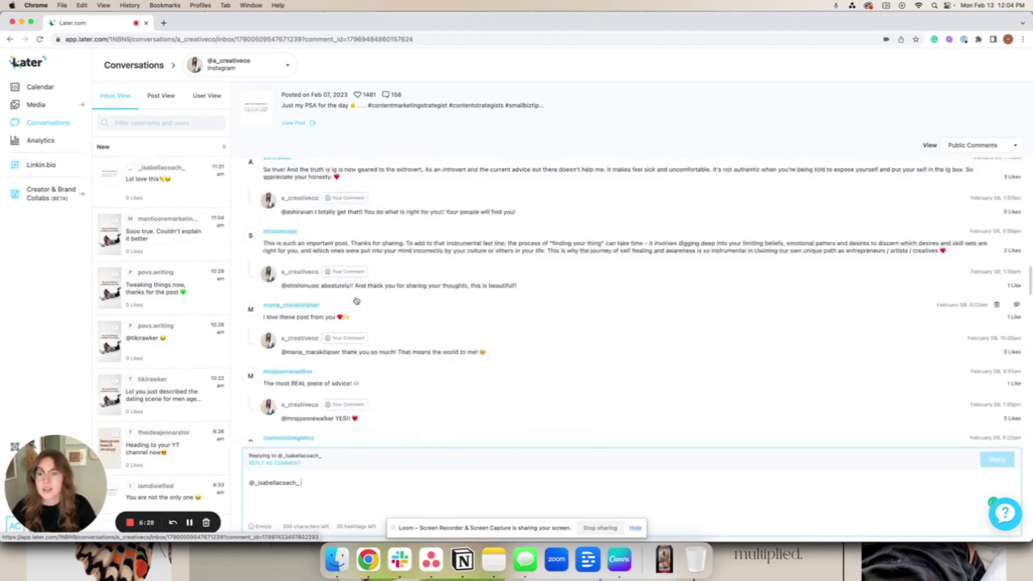
scroll(356, 300, up, 5)
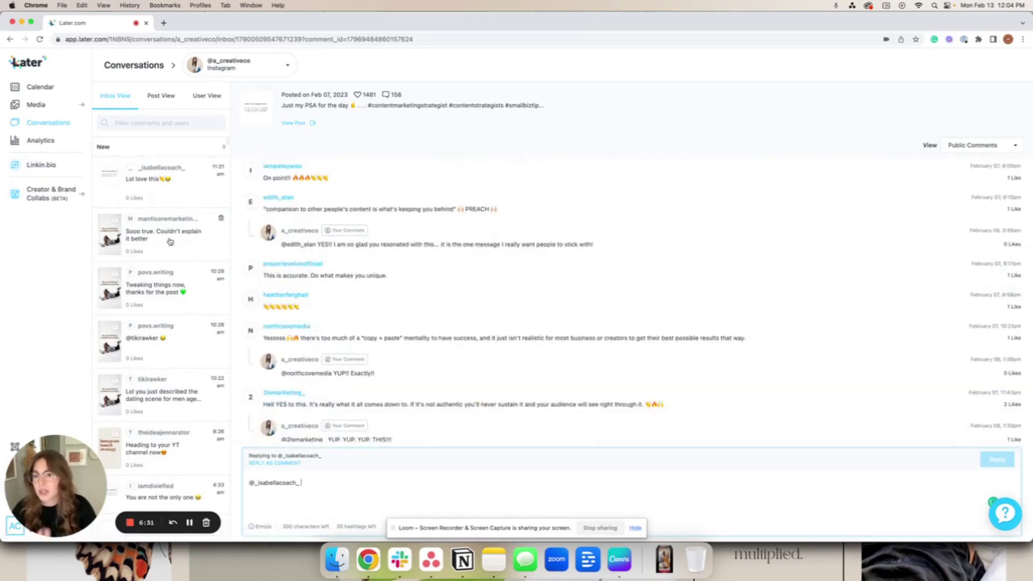
scroll(170, 241, down, 4)
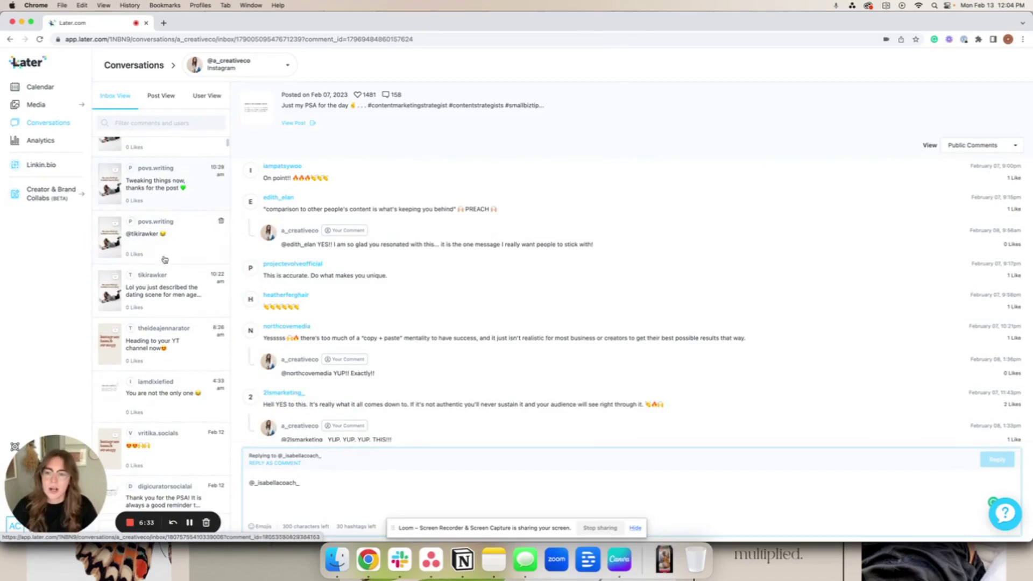
scroll(161, 333, up, 1)
Switch Conversations to Post View, then go to the profile's Analytics overview.
click(157, 93)
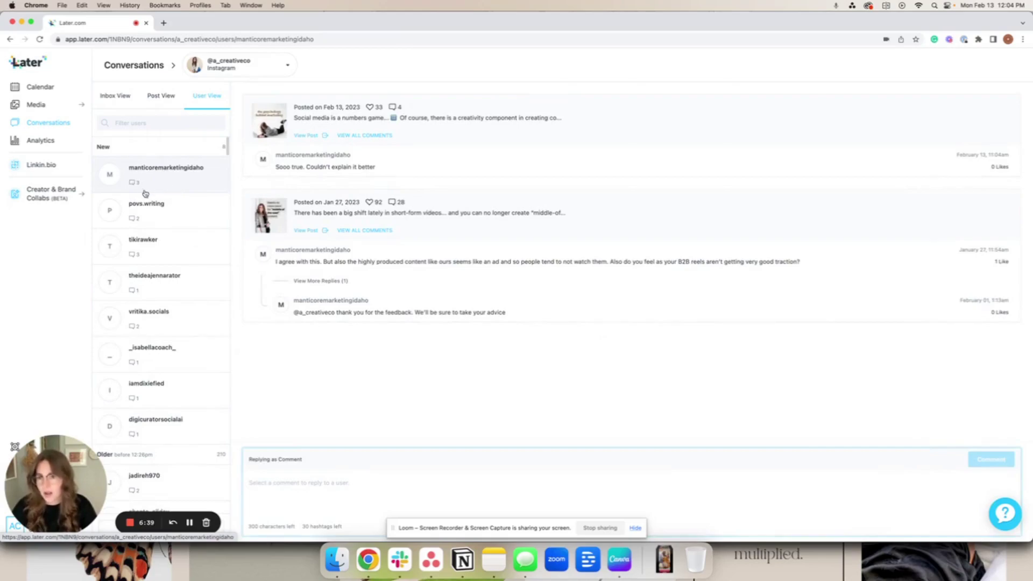
key(super+bracketleft)
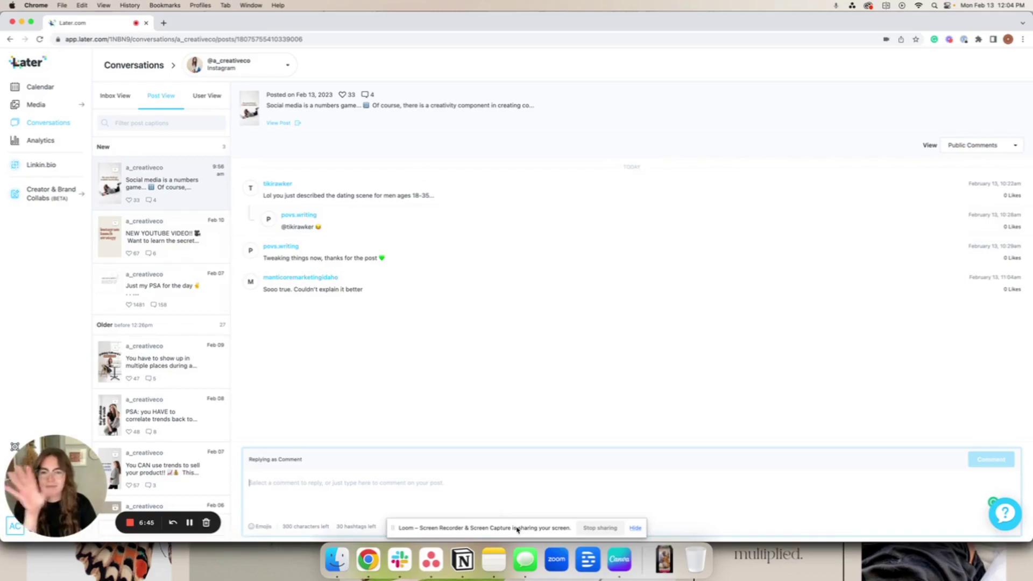
click(41, 140)
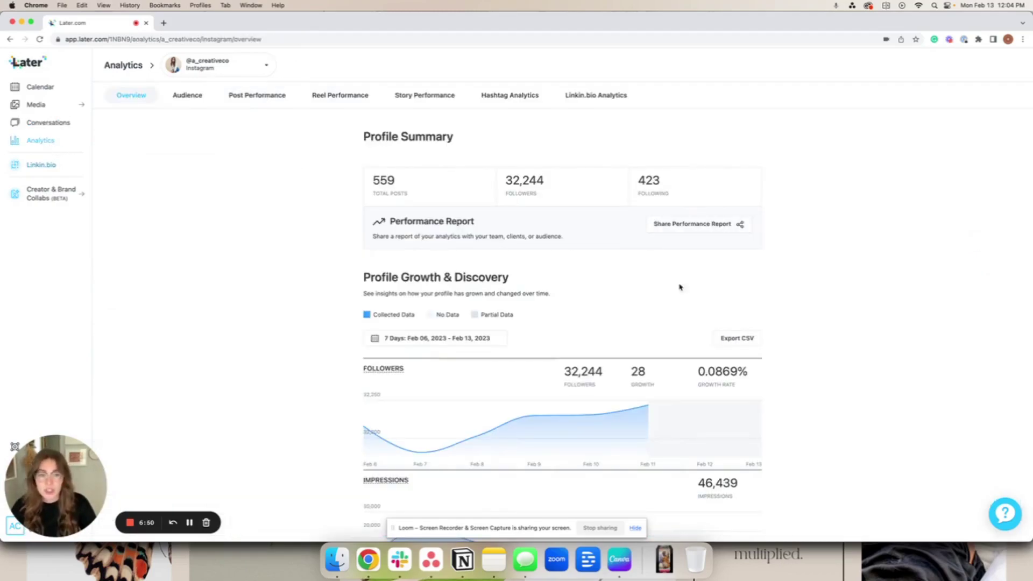
Check the connected accounts list, then bring up the shareable Performance Report for Instagram.
click(262, 70)
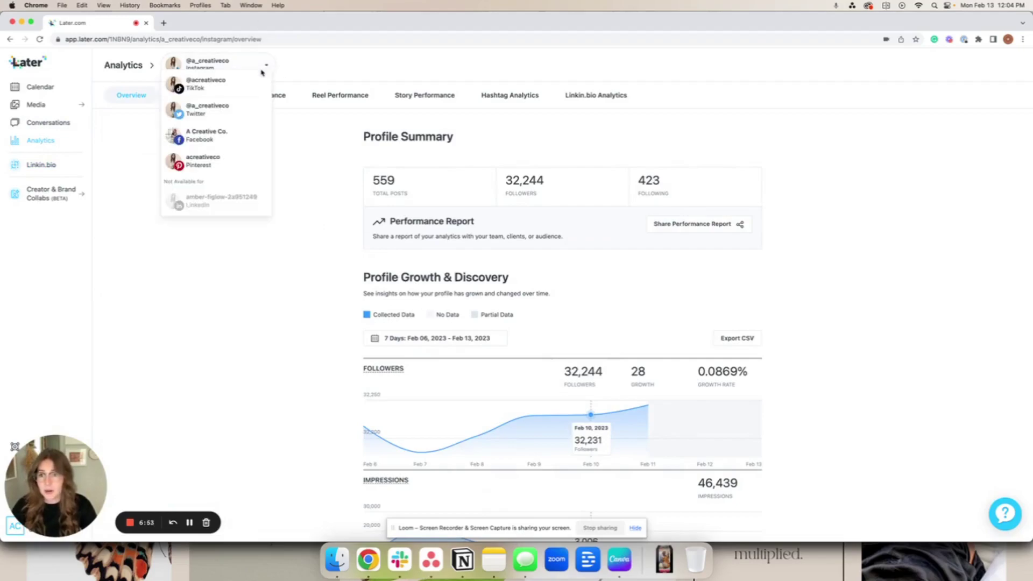
click(326, 248)
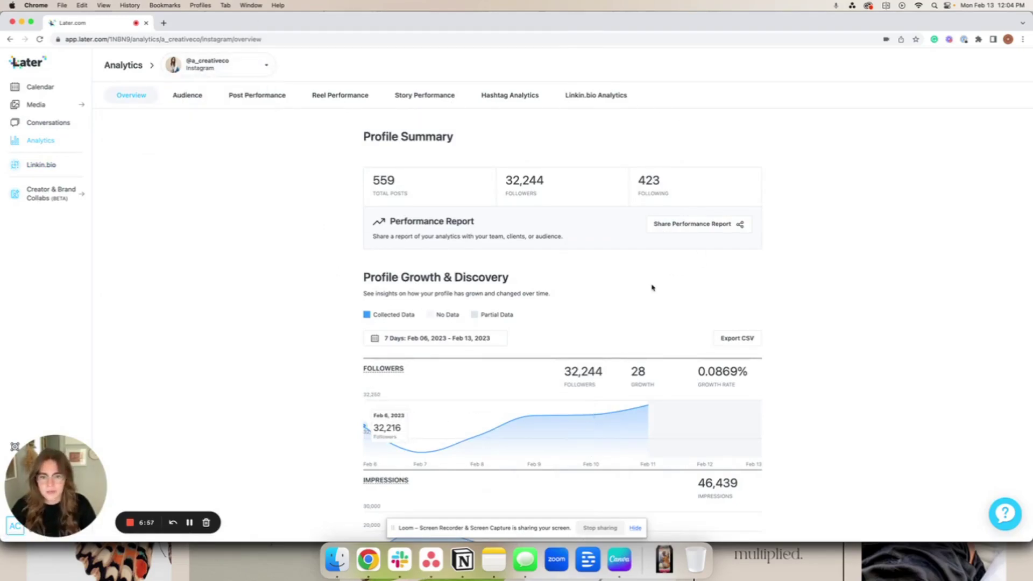
click(684, 228)
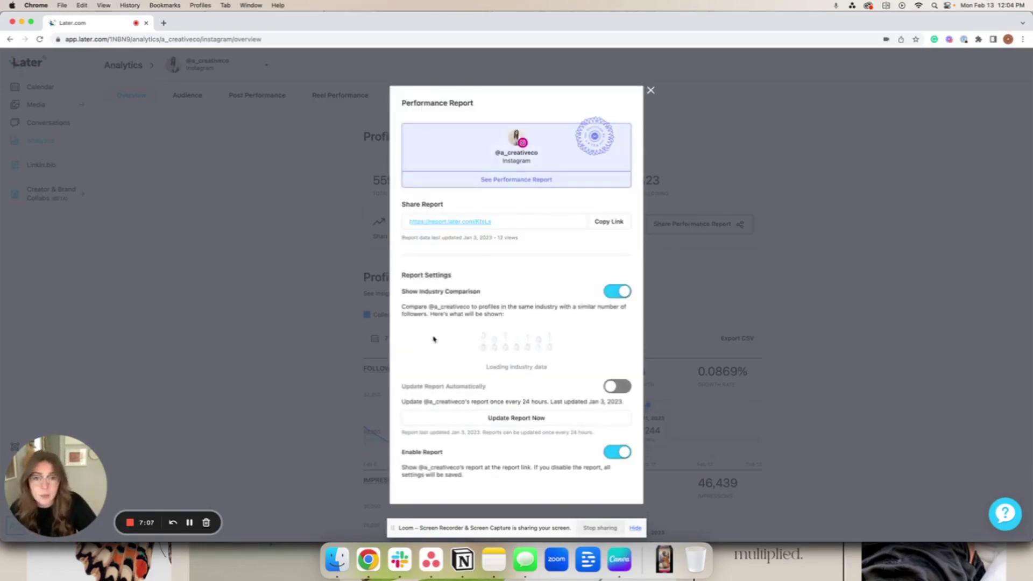
Close the Performance Report and go to the Linkin.bio page editor.
click(650, 82)
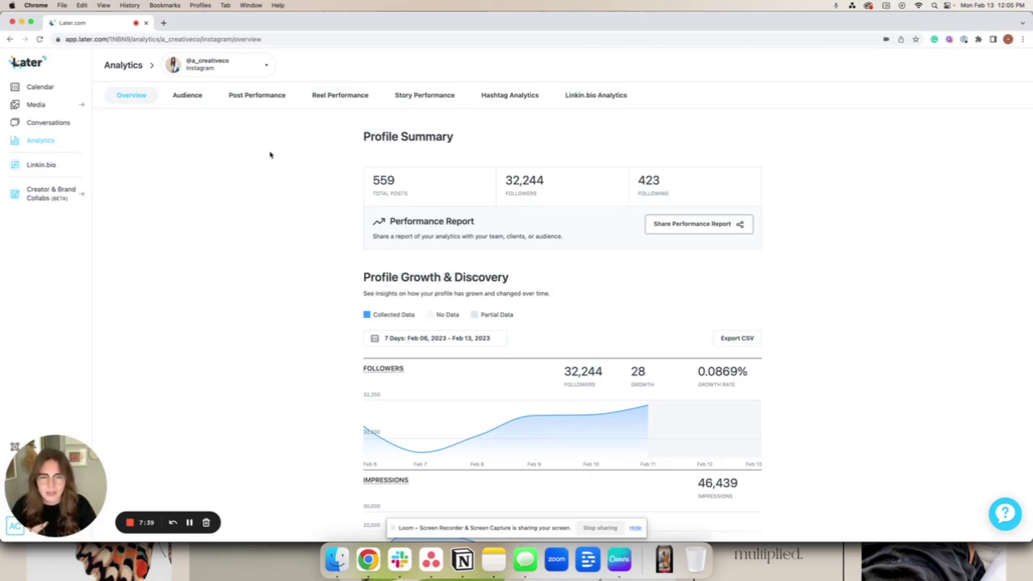
click(45, 168)
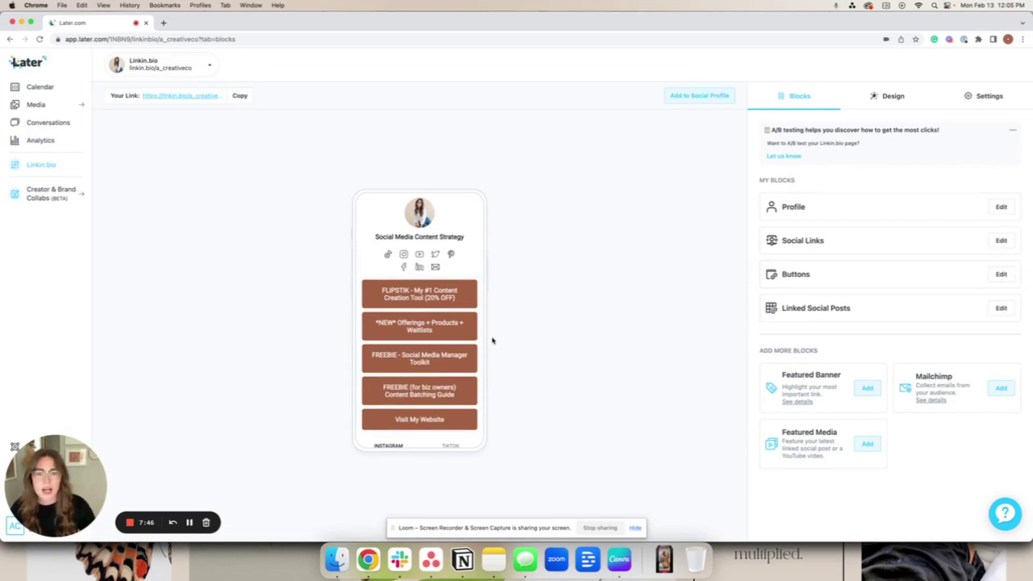
Scroll the Linkin.bio phone preview, then bring up the Manage Instagram feed settings.
scroll(473, 346, down, 5)
scroll(473, 346, up, 5)
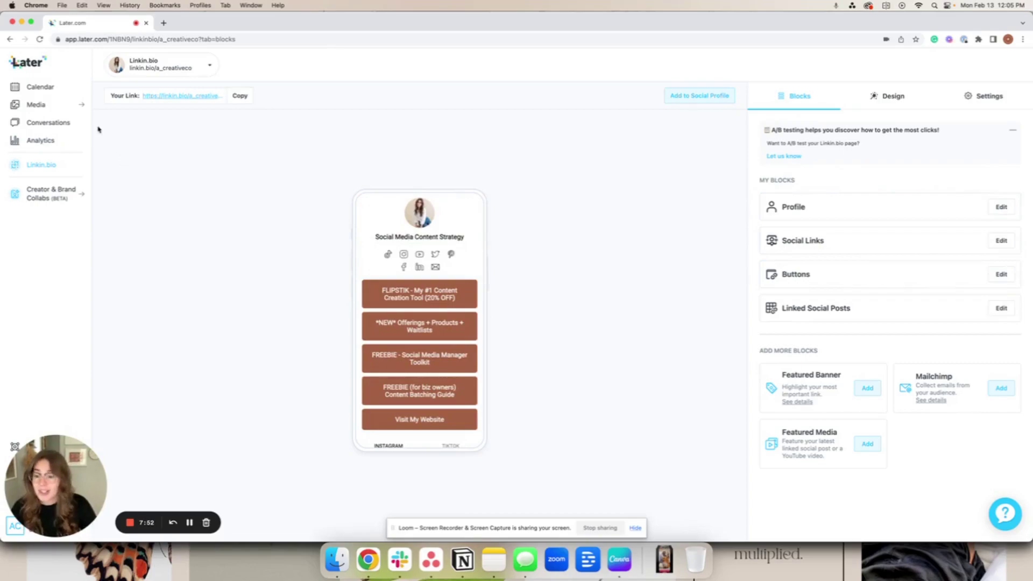
scroll(391, 251, down, 1)
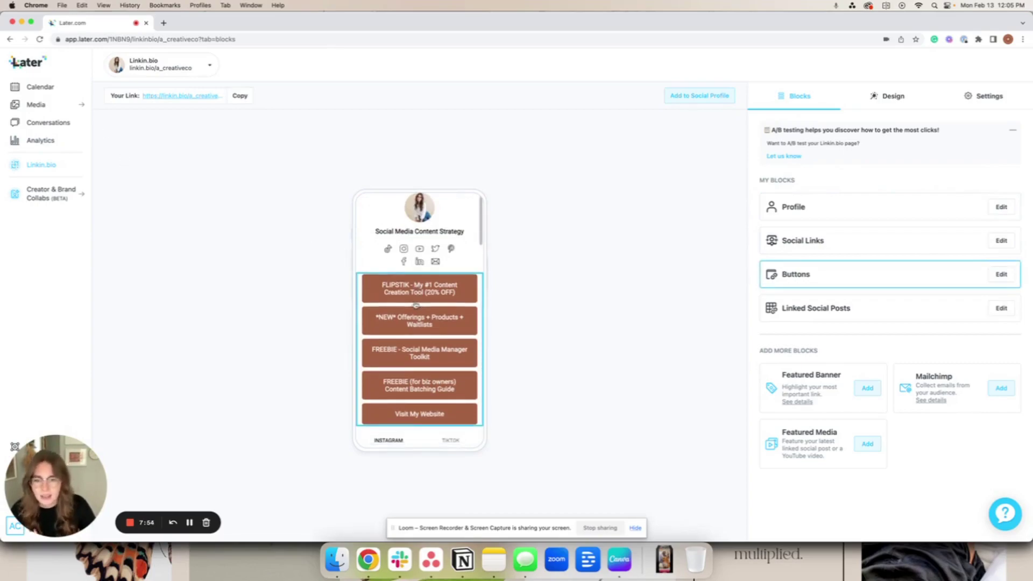
scroll(431, 253, down, 1)
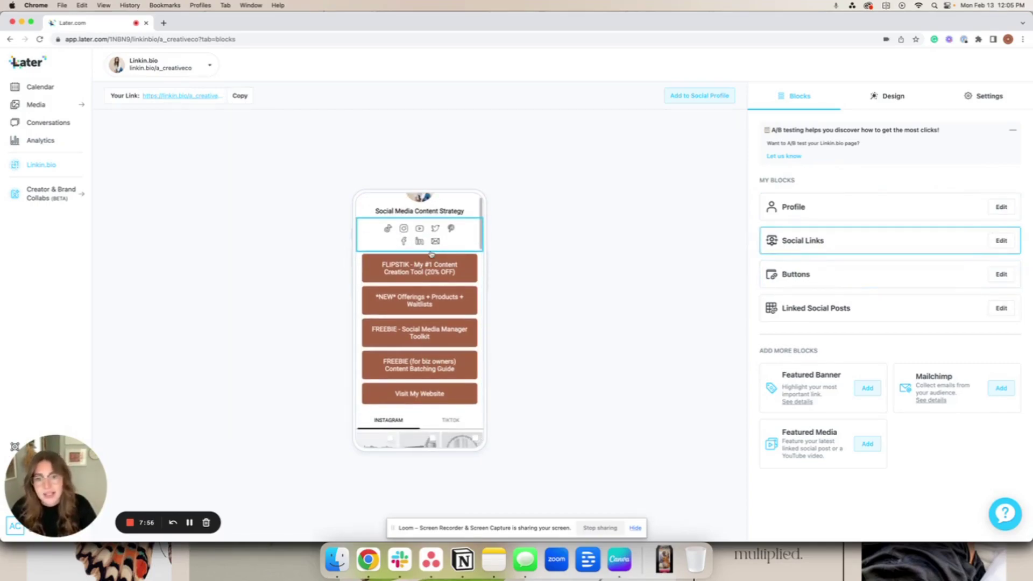
scroll(431, 254, down, 5)
scroll(449, 363, up, 4)
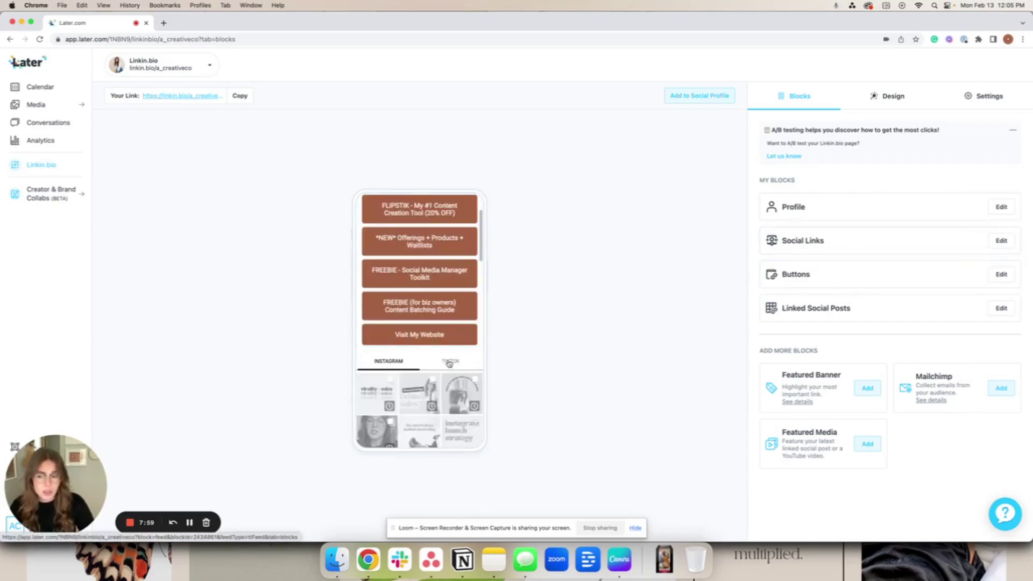
click(450, 364)
click(389, 361)
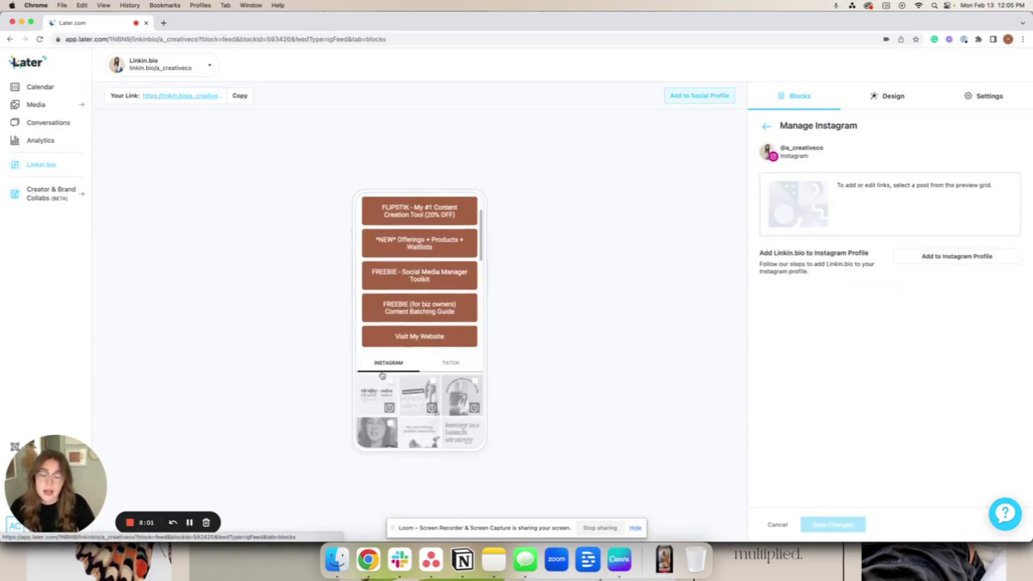
Review the Manage Instagram panel and glance at the Creator & Brand Collabs links.
scroll(379, 397, down, 1)
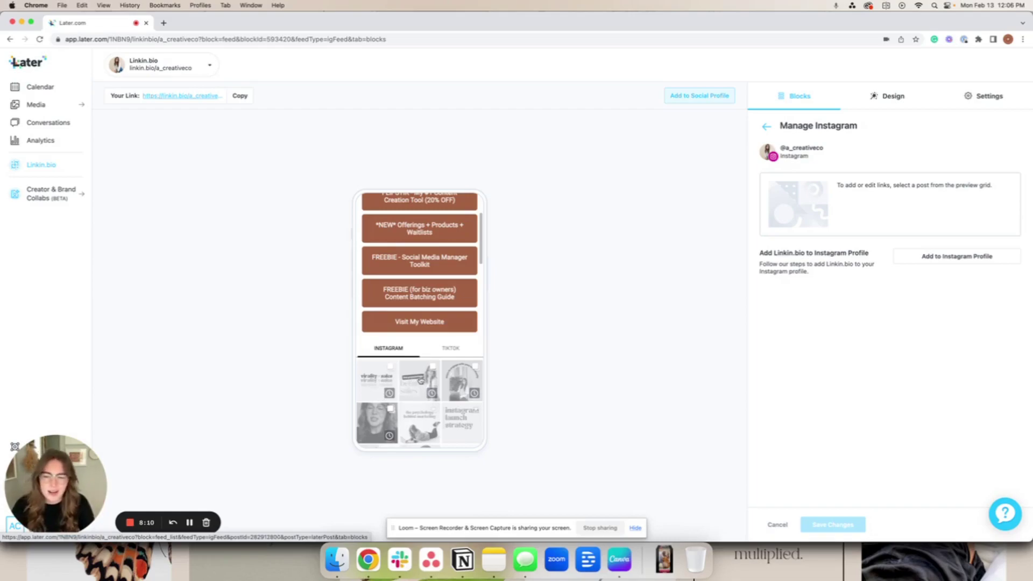
scroll(461, 382, down, 4)
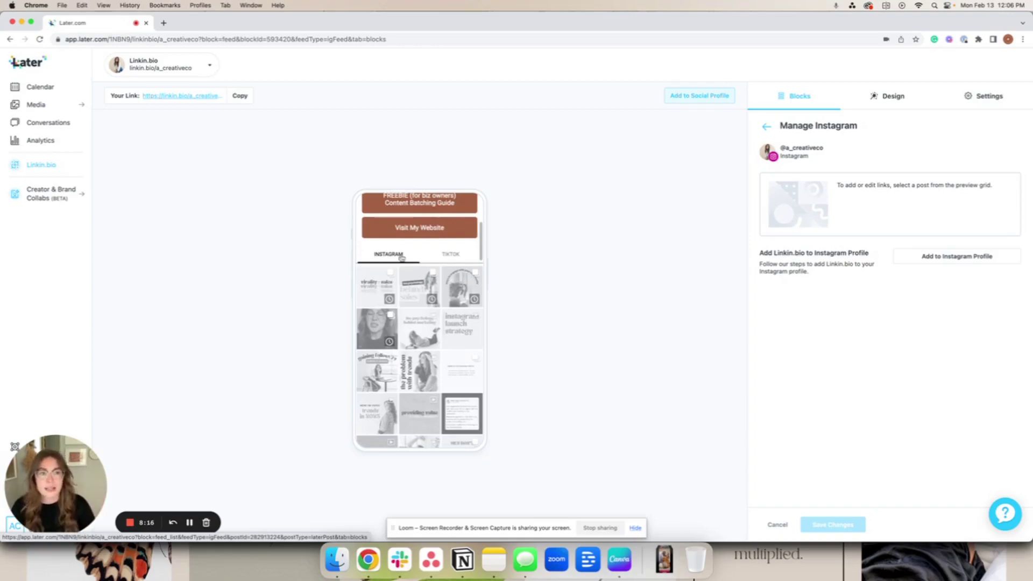
scroll(387, 283, up, 5)
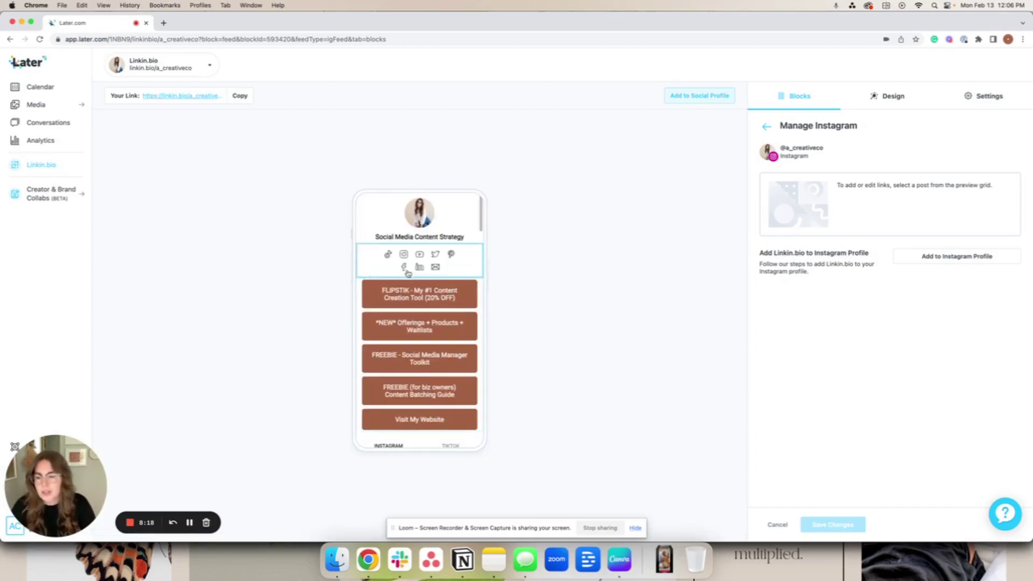
click(48, 198)
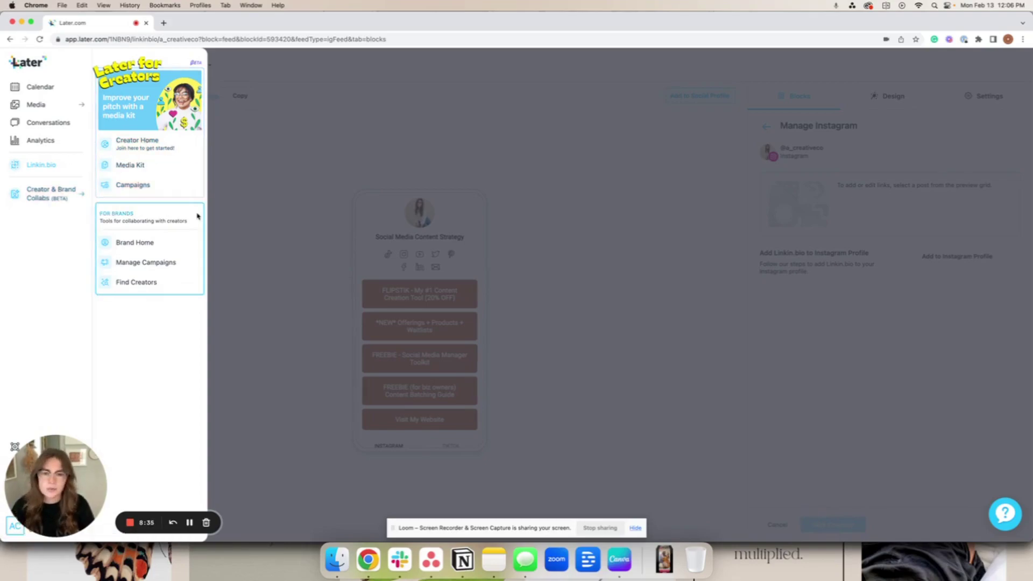
click(258, 213)
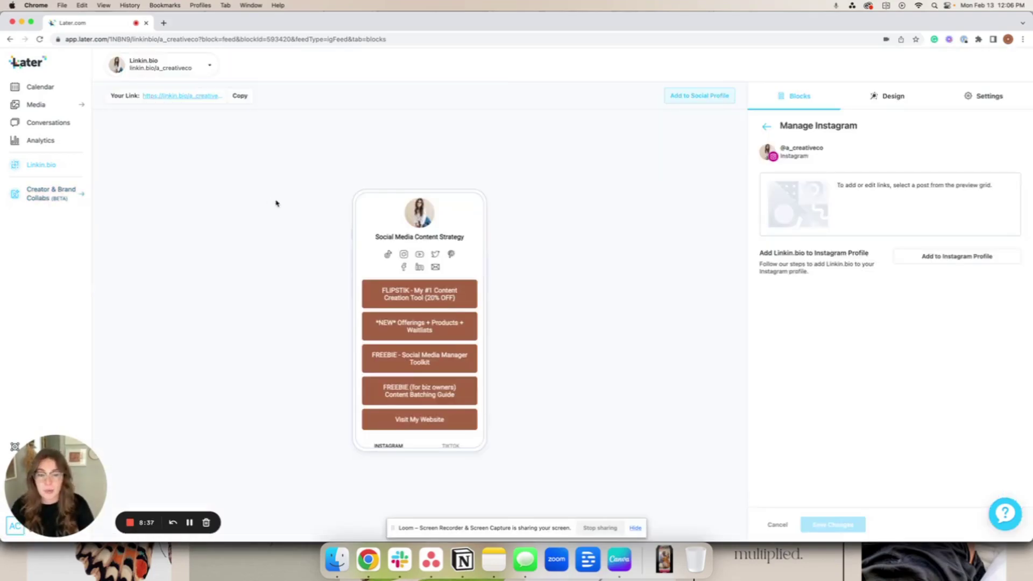